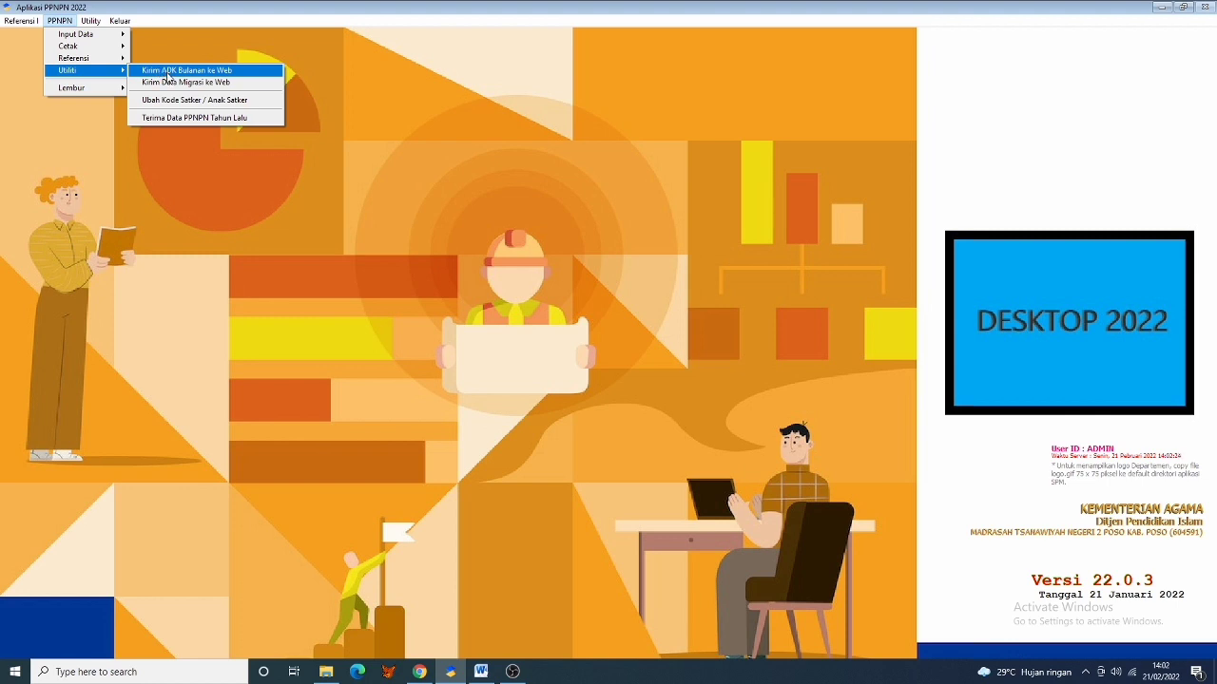
Export the February 2022 PPNPN record 000009 as a monthly KPPN ADK to drive D:.
click(167, 72)
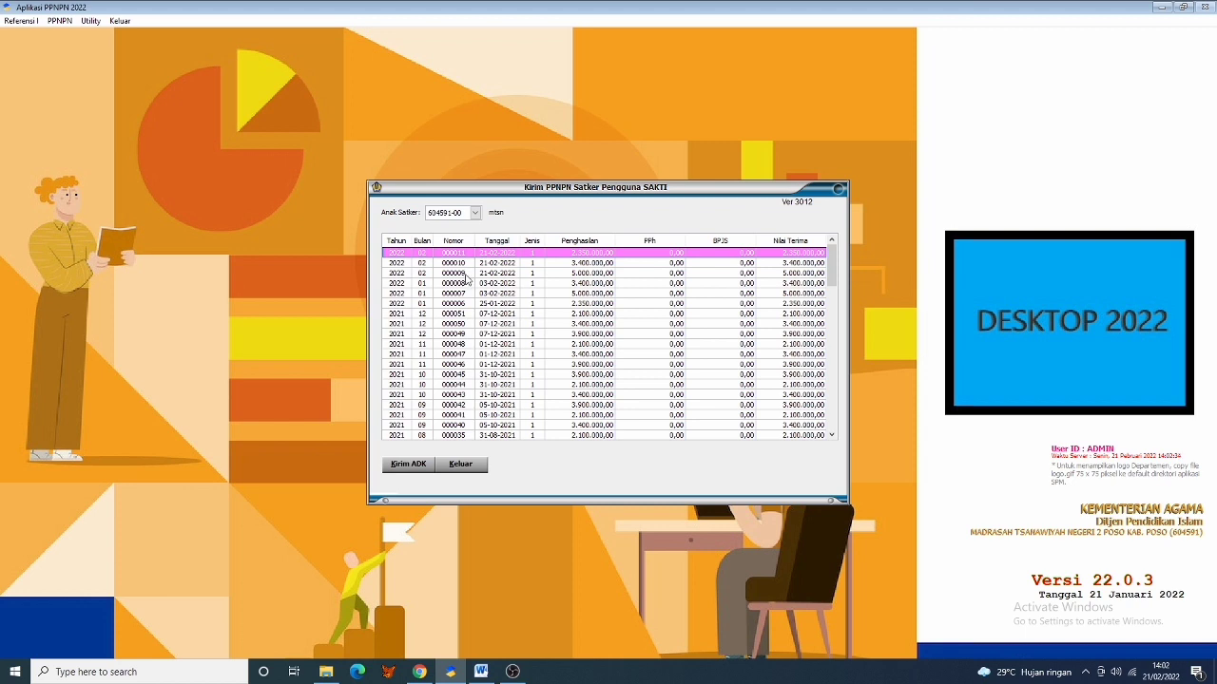
click(457, 273)
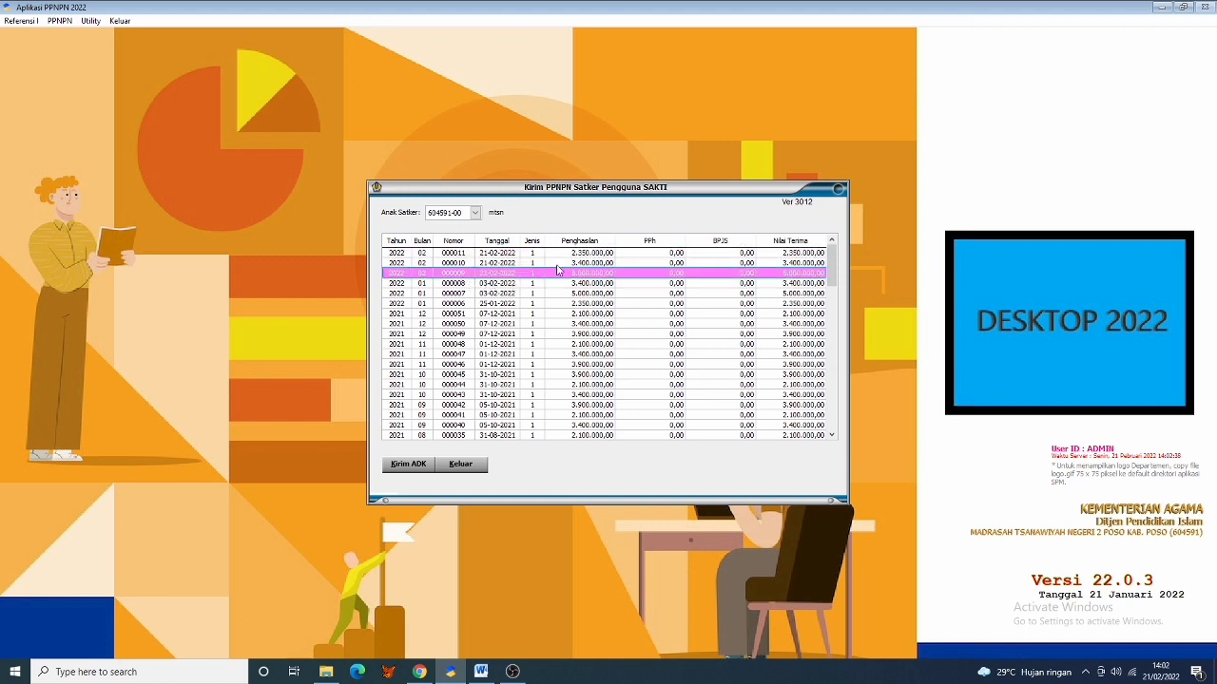
click(408, 464)
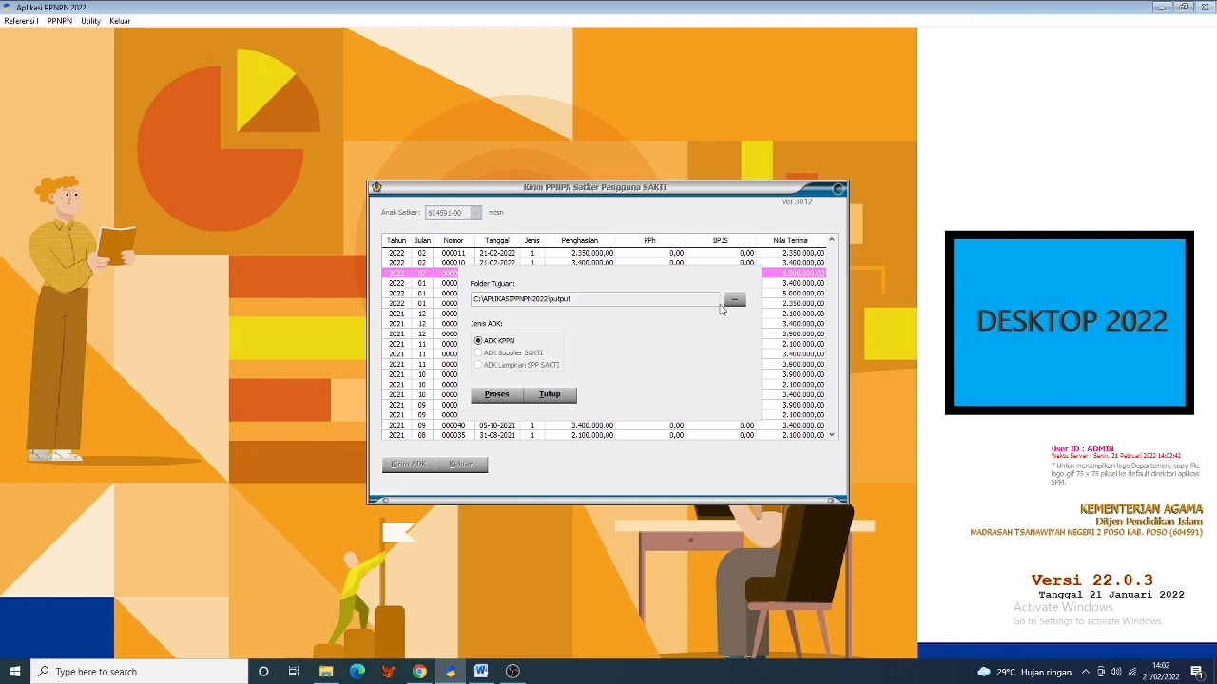
click(733, 299)
drag(695, 349, 695, 419)
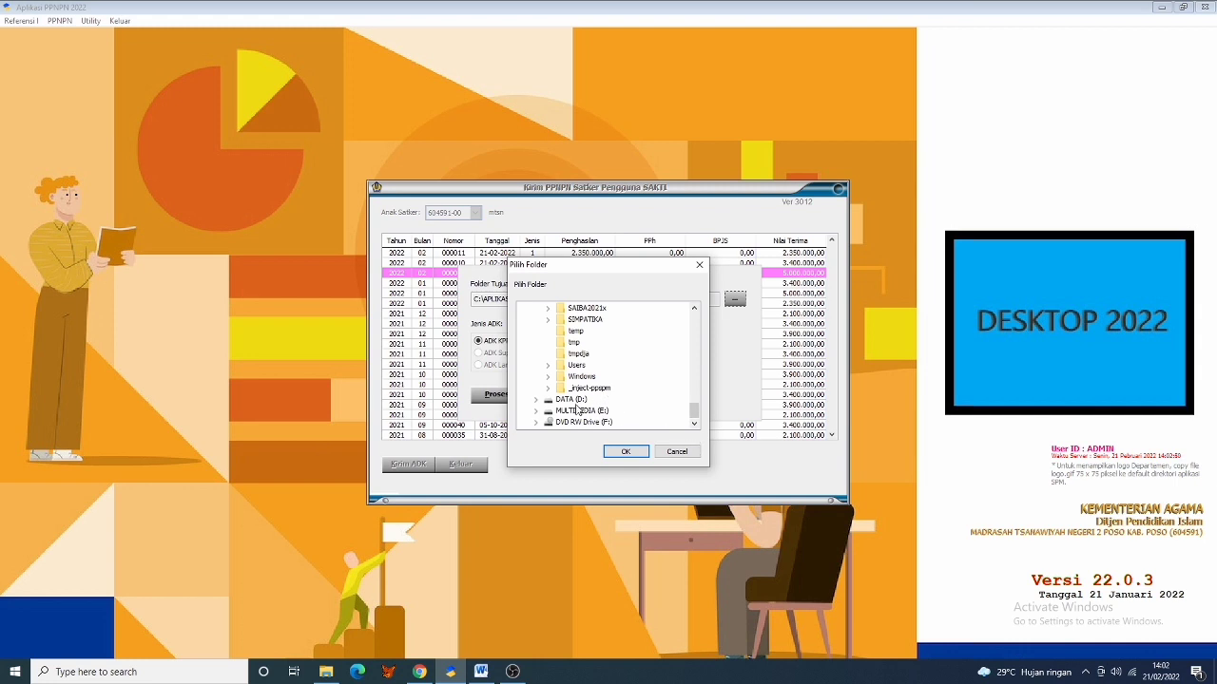
click(574, 399)
click(625, 453)
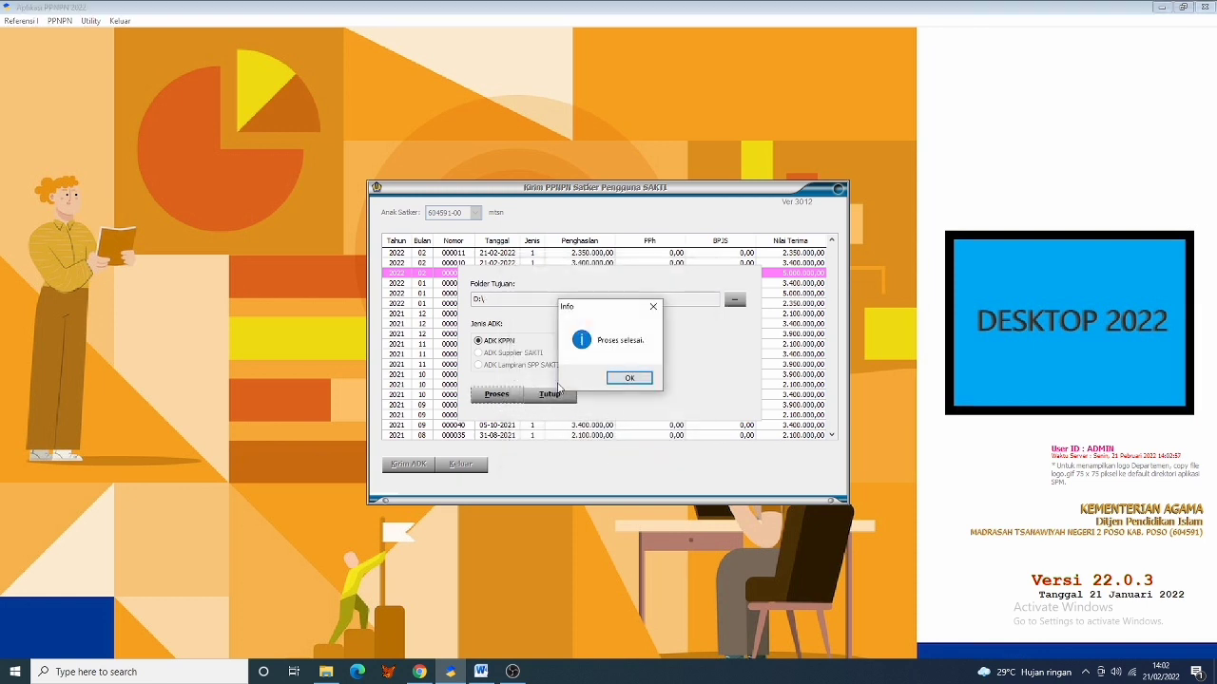
click(628, 382)
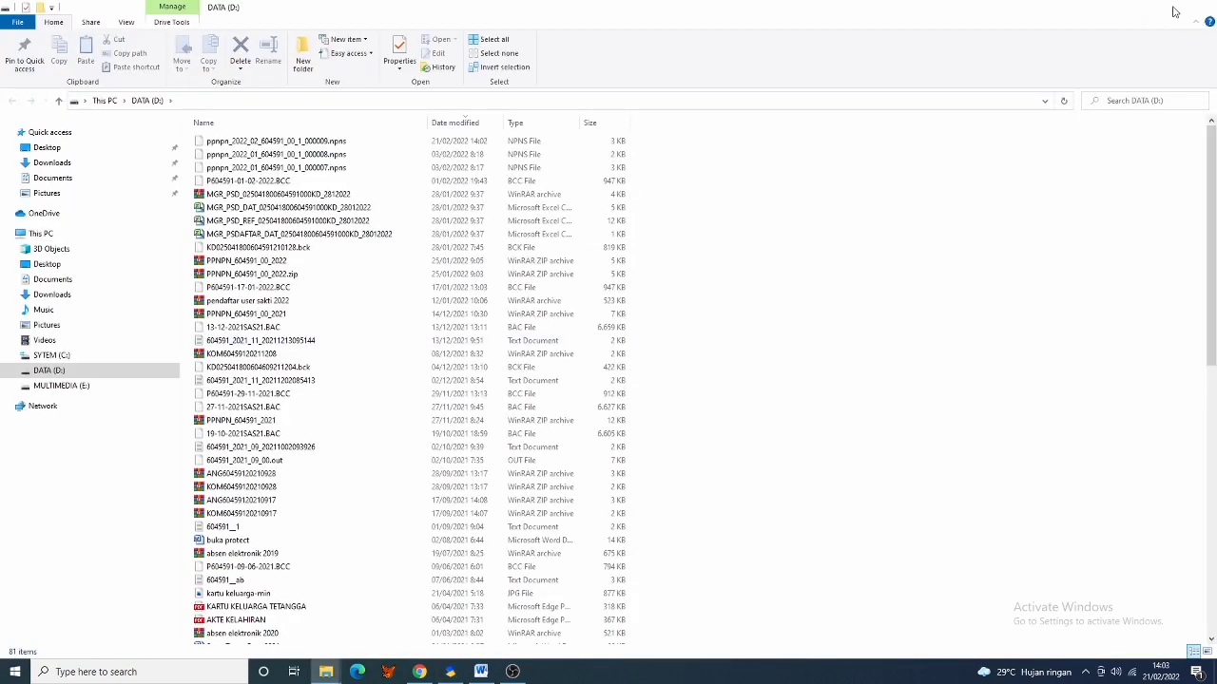
click(1203, 7)
click(550, 395)
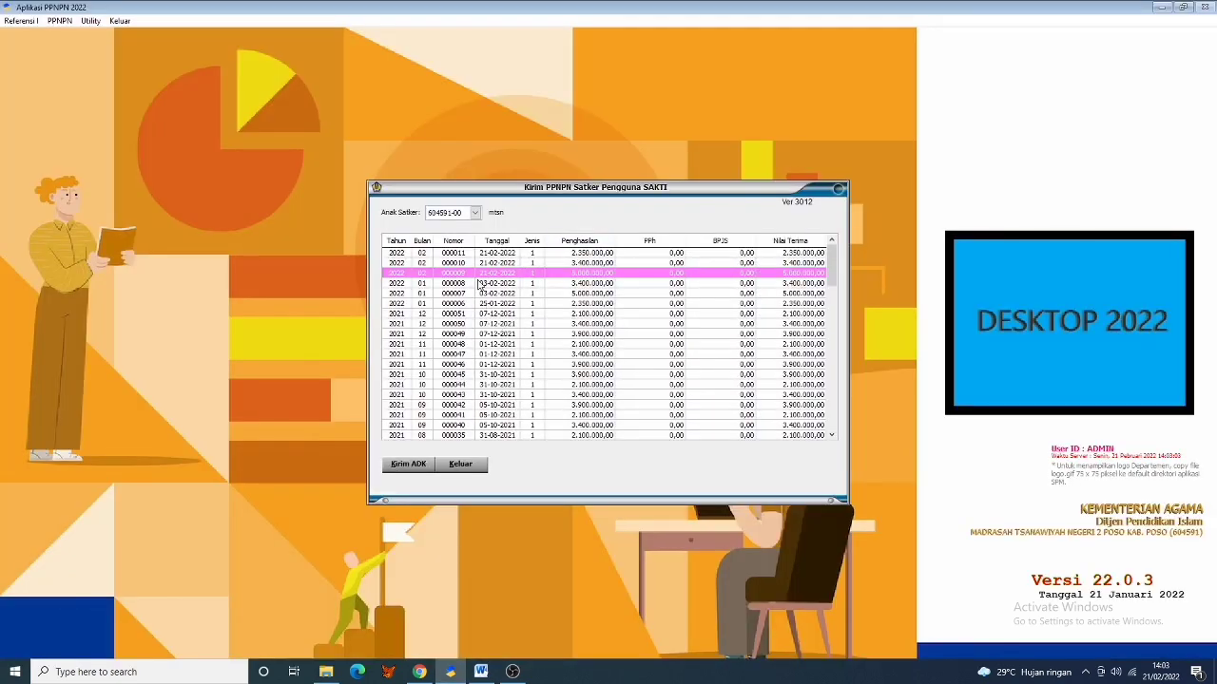
Export the February 2022 record 000010 as a KPPN ADK to the same D: folder.
click(465, 265)
click(408, 464)
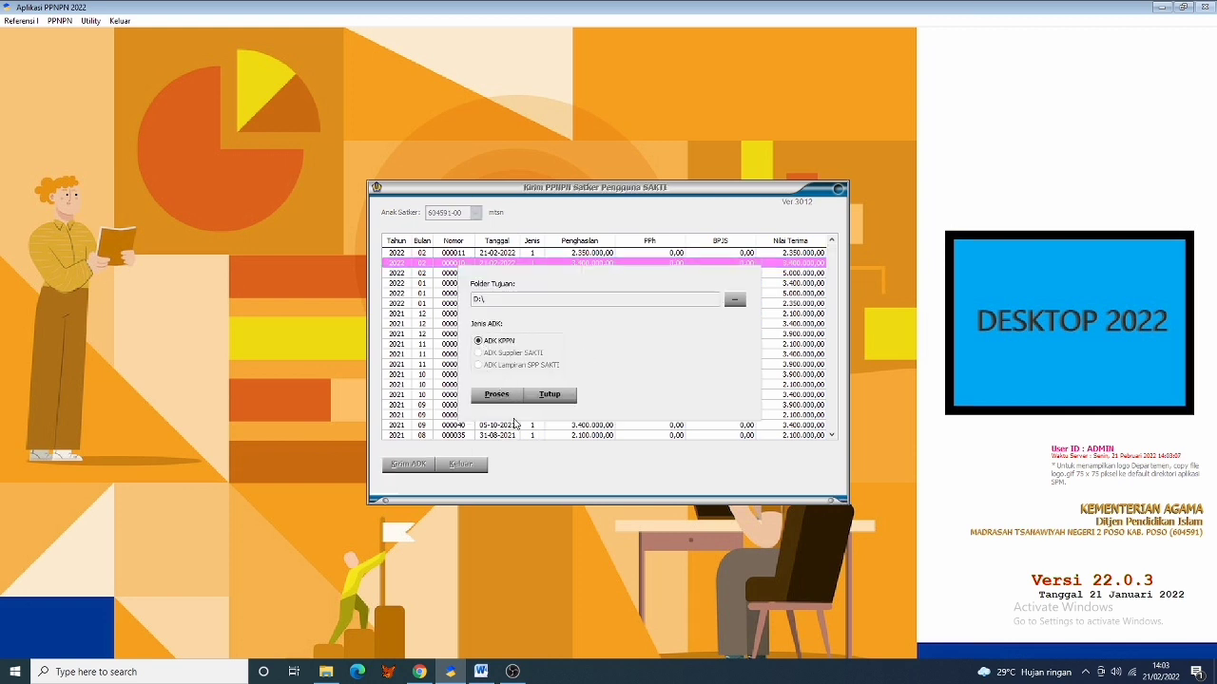
click(513, 399)
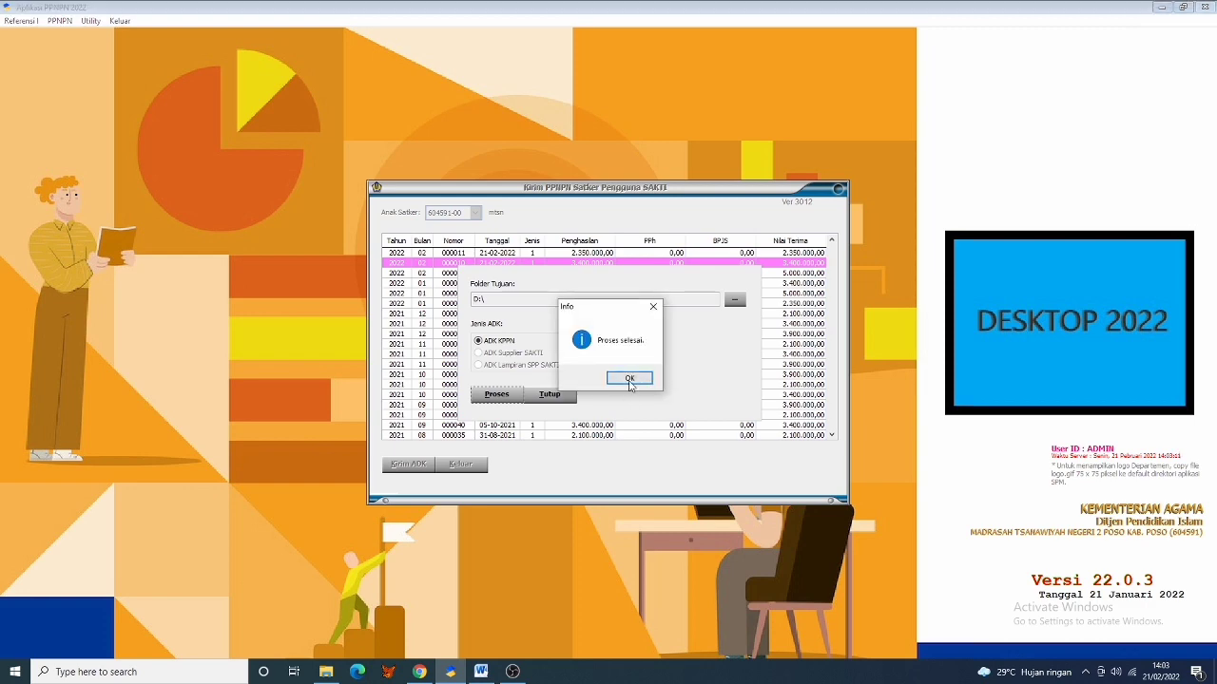
click(630, 379)
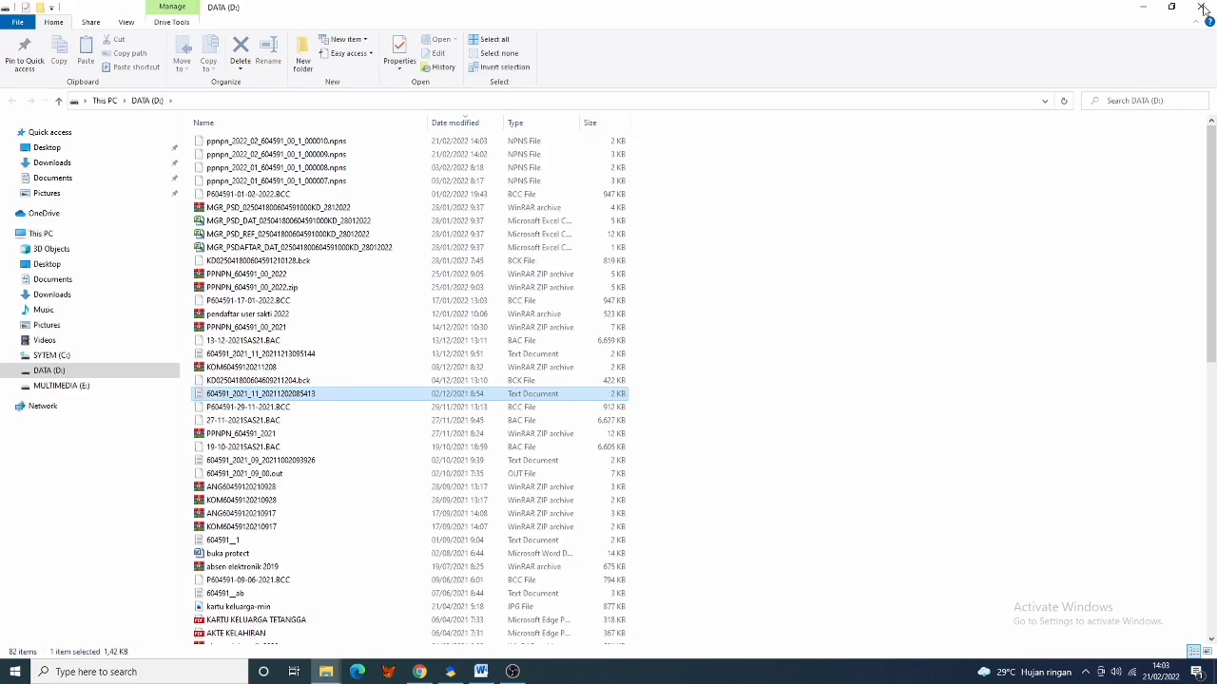
click(1203, 8)
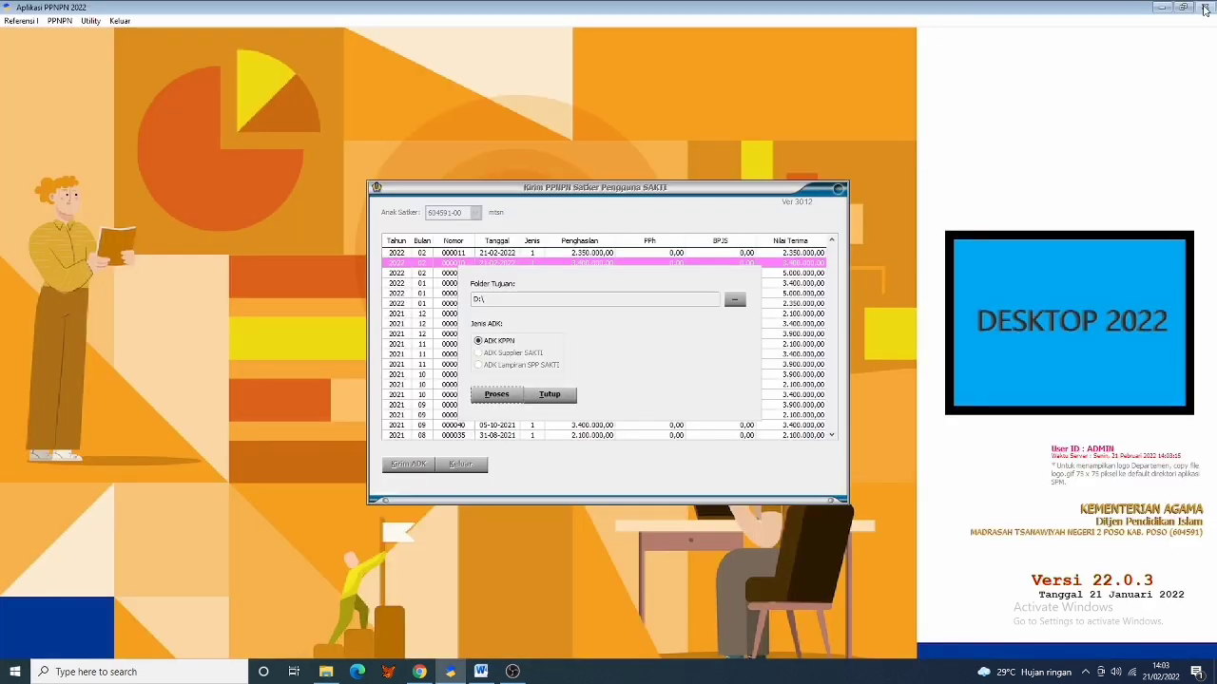
click(561, 398)
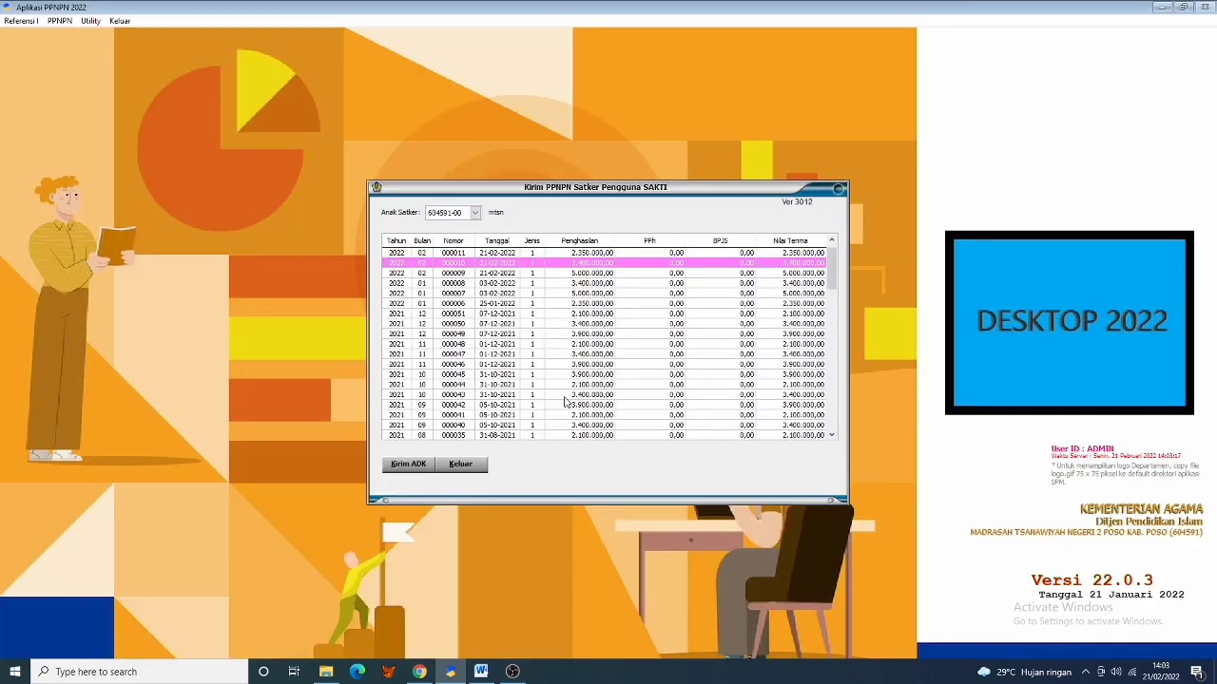
Generate the KPPN ADK for the February 2022 record 000011 in D:.
click(452, 257)
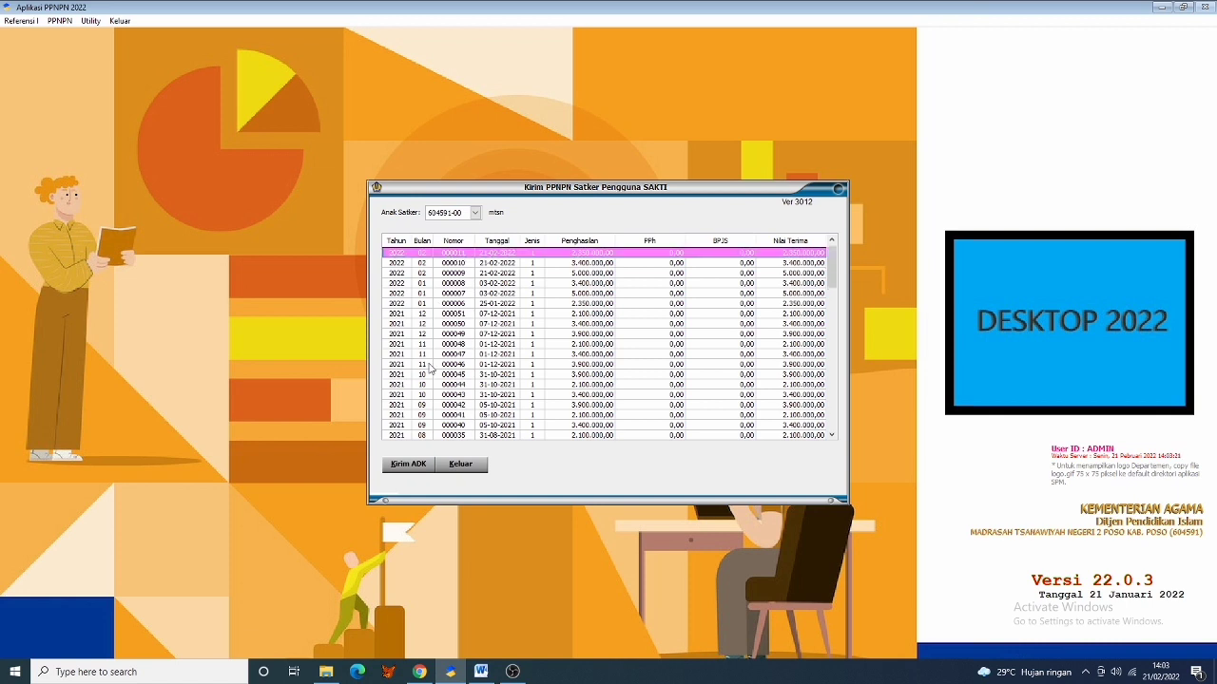
click(409, 465)
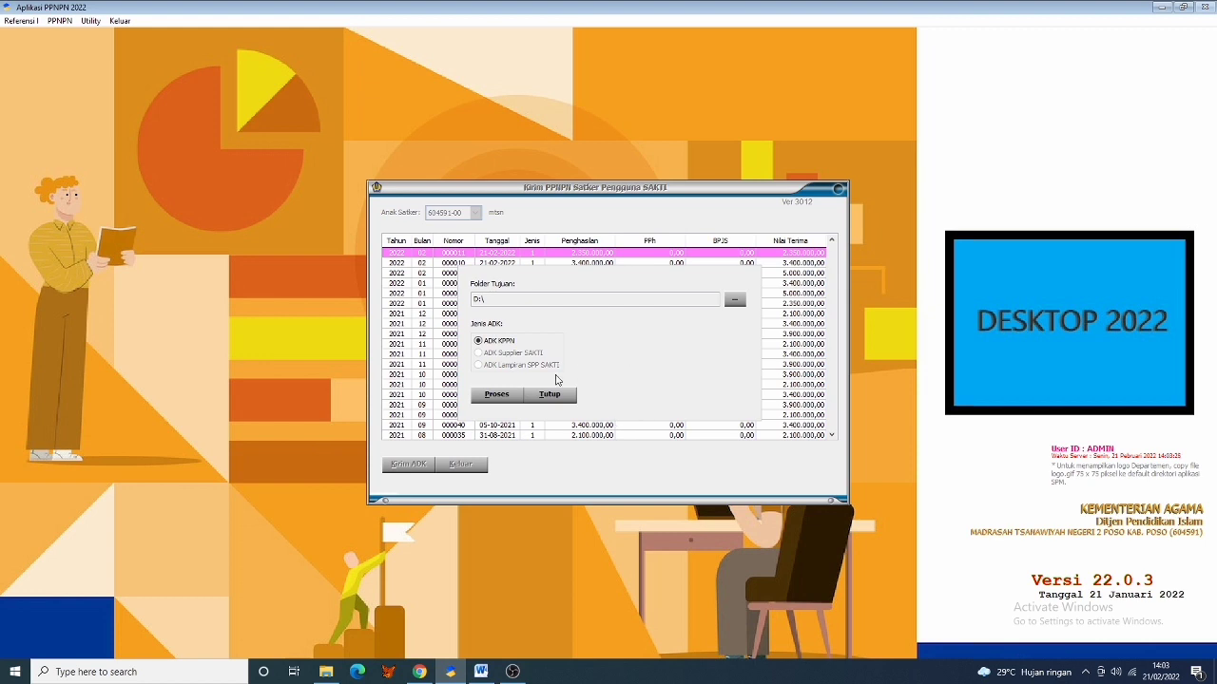
click(495, 397)
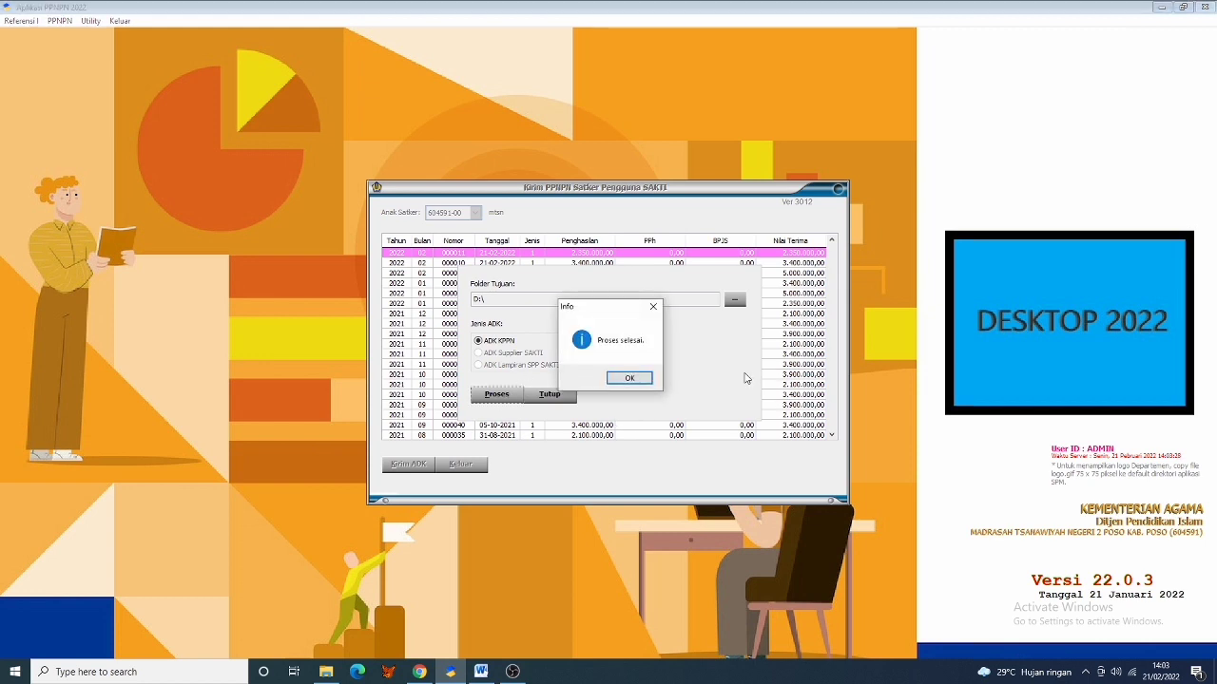
click(634, 380)
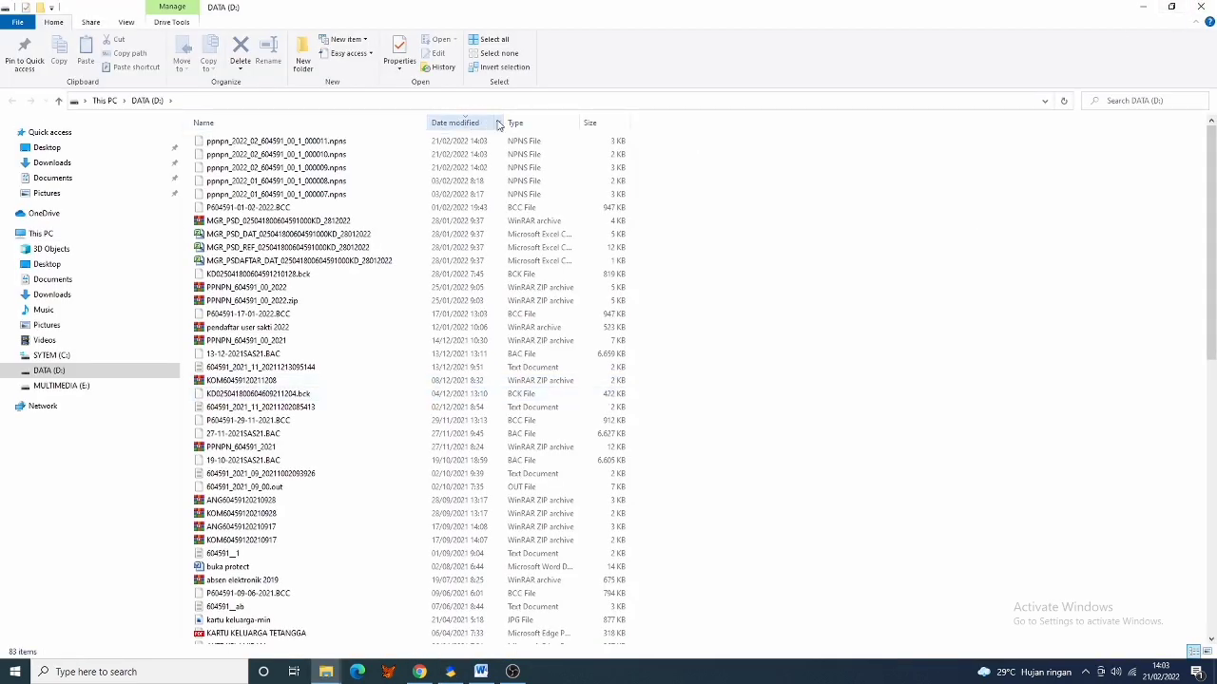
Filter drive D: to files modified today and check the exported .npns files 000009, 000010 and 000011.
click(498, 125)
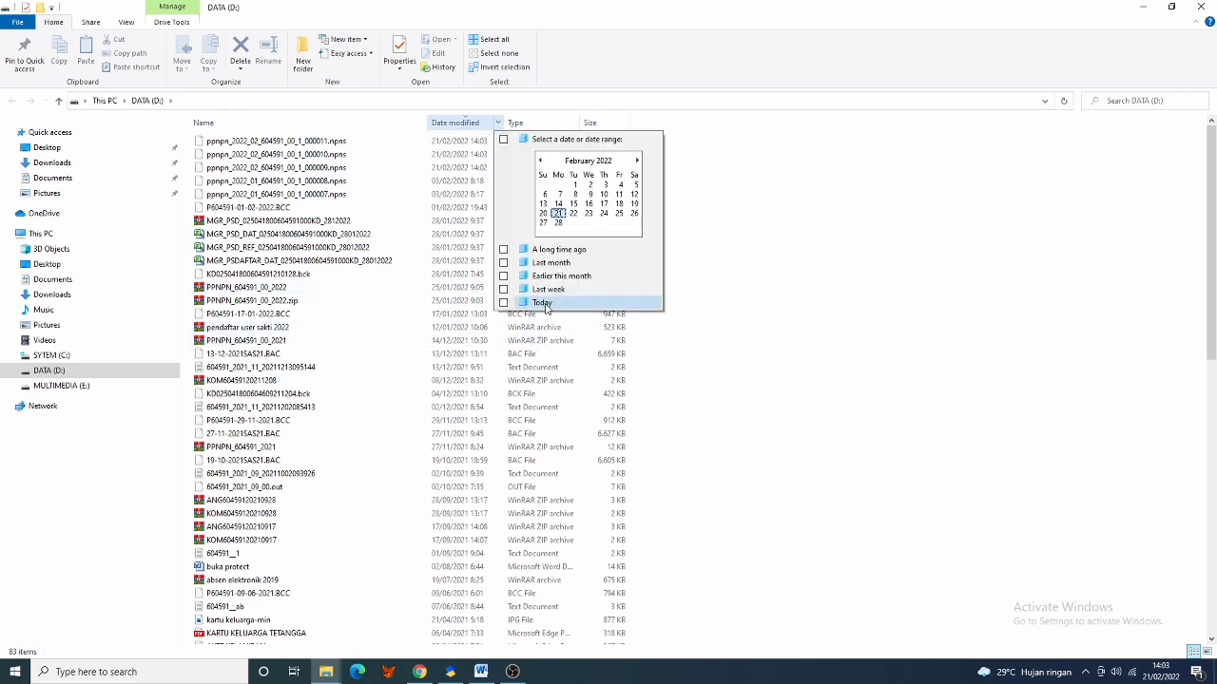
key(Escape)
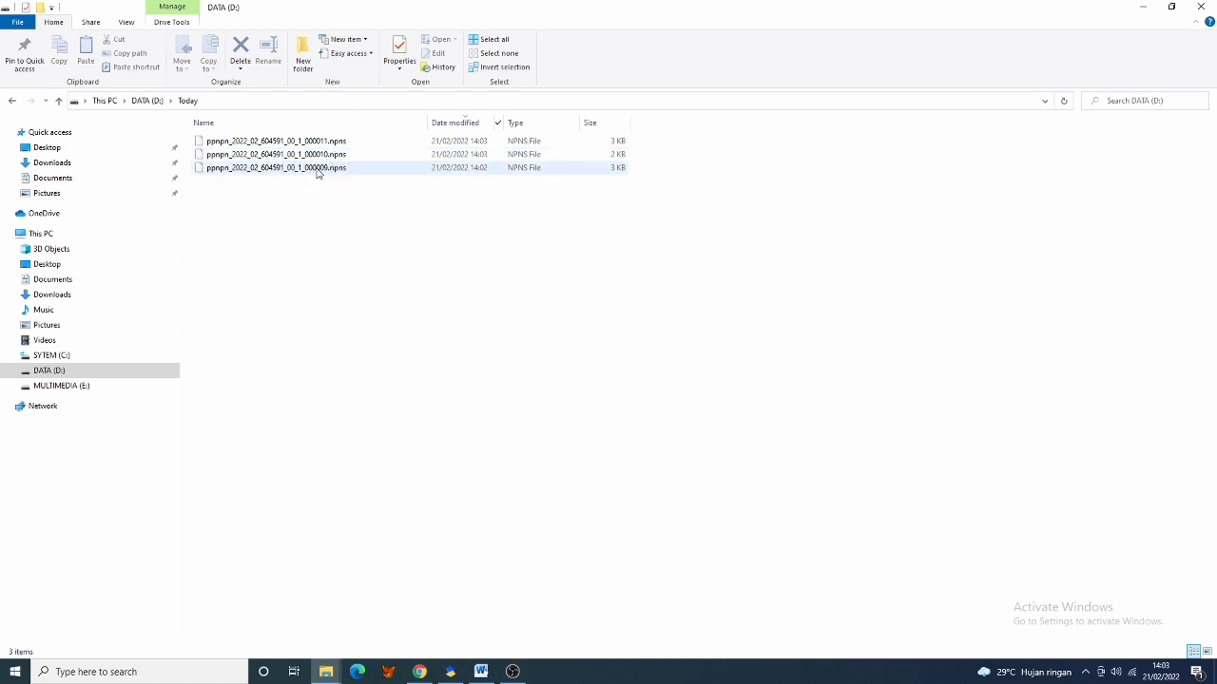
click(318, 171)
click(318, 157)
click(321, 143)
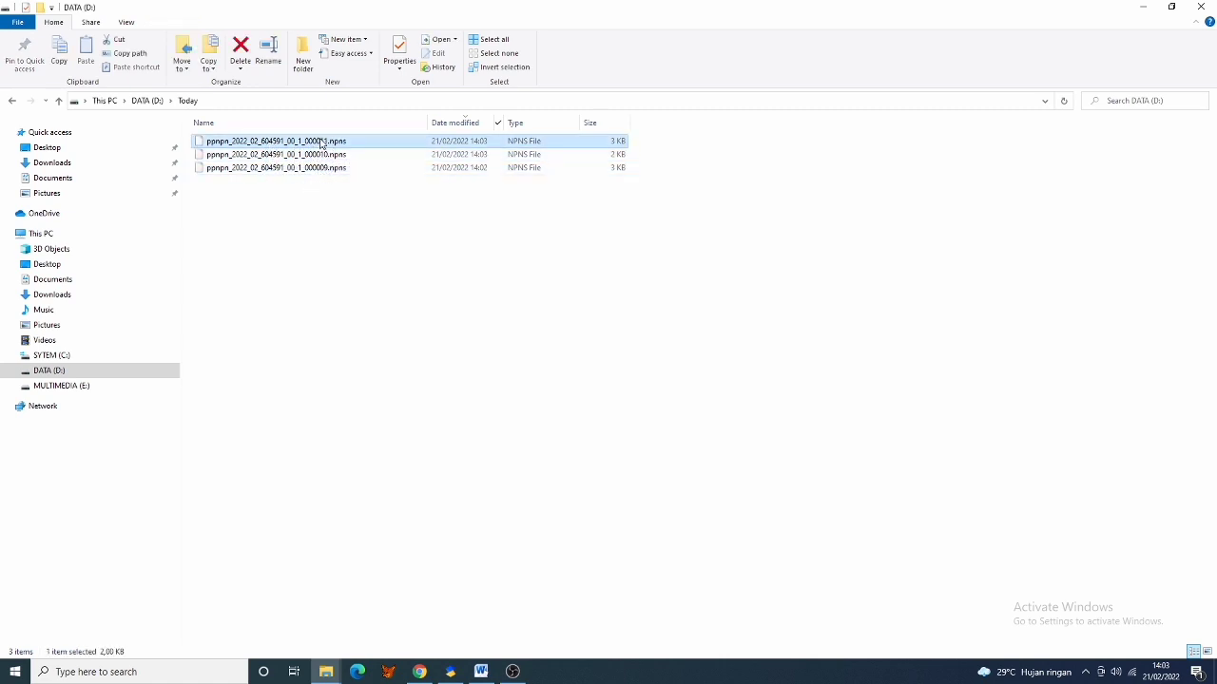
click(1201, 10)
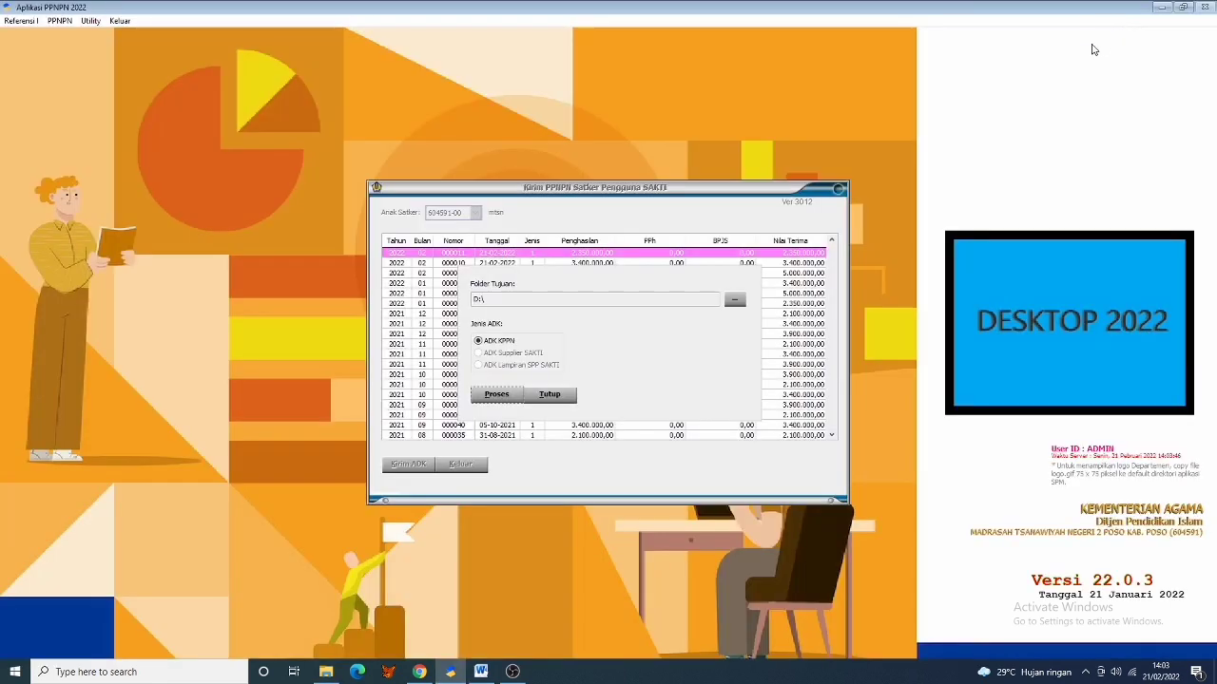
Close the ADK export form and open the monthly upload page (Upload Bulanan) of the PPNPN web application in Chrome.
click(550, 395)
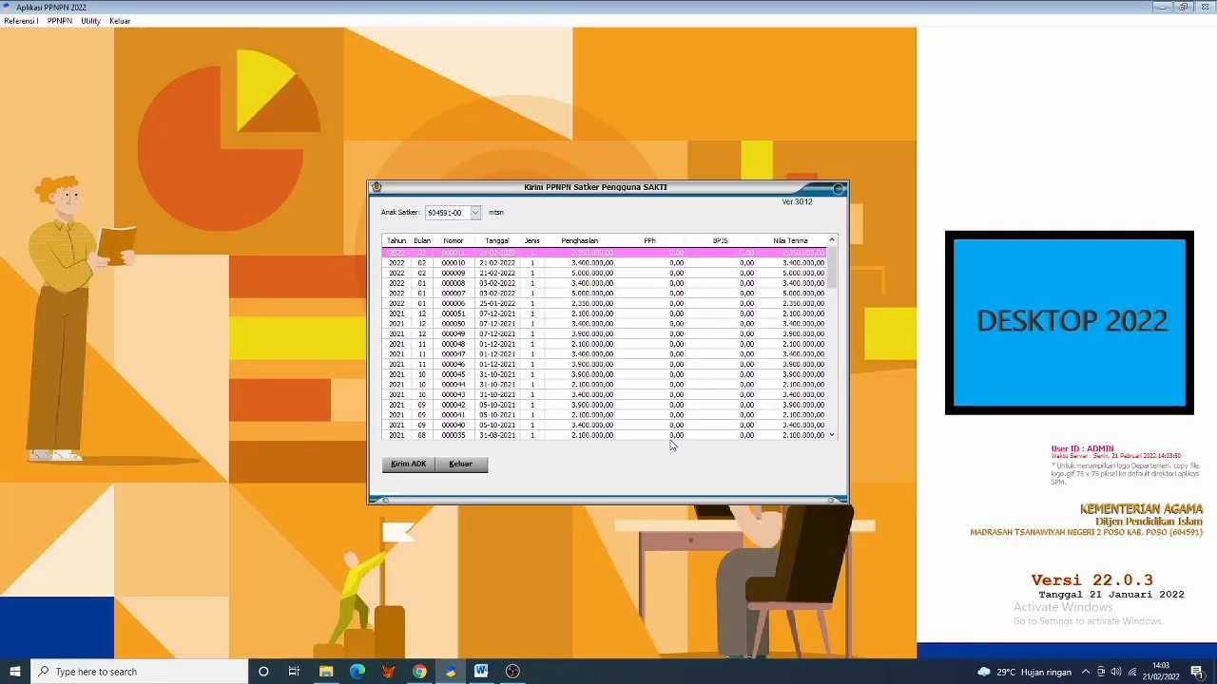
click(465, 466)
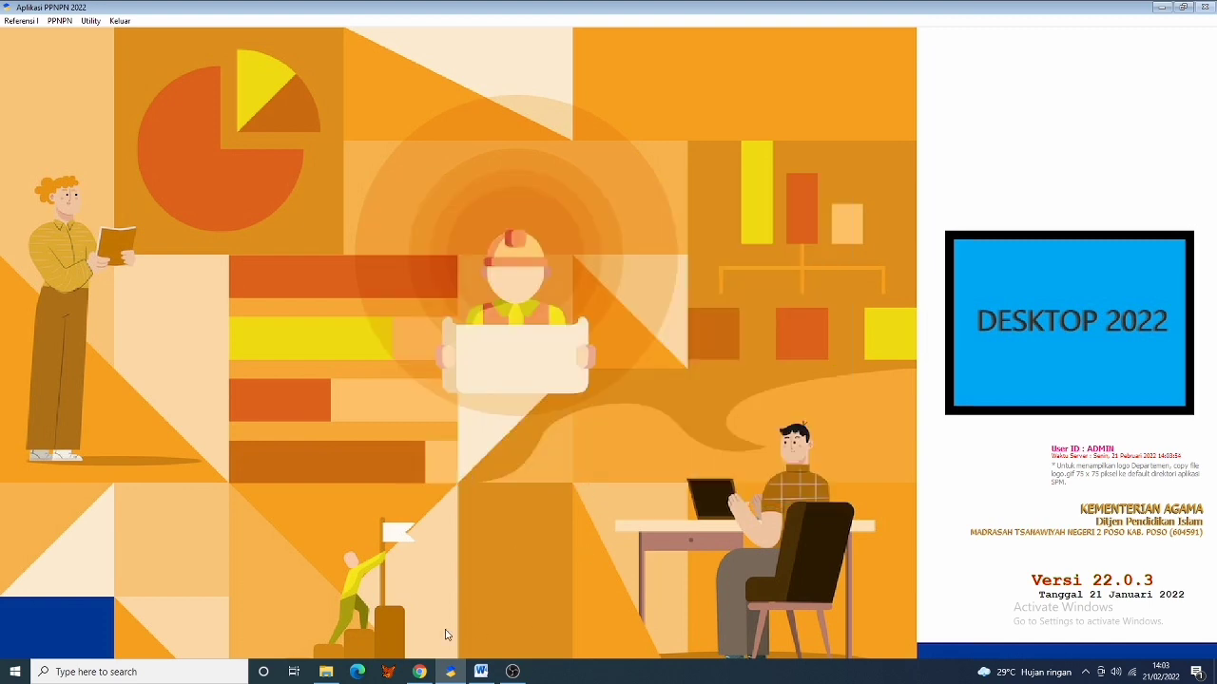
click(420, 672)
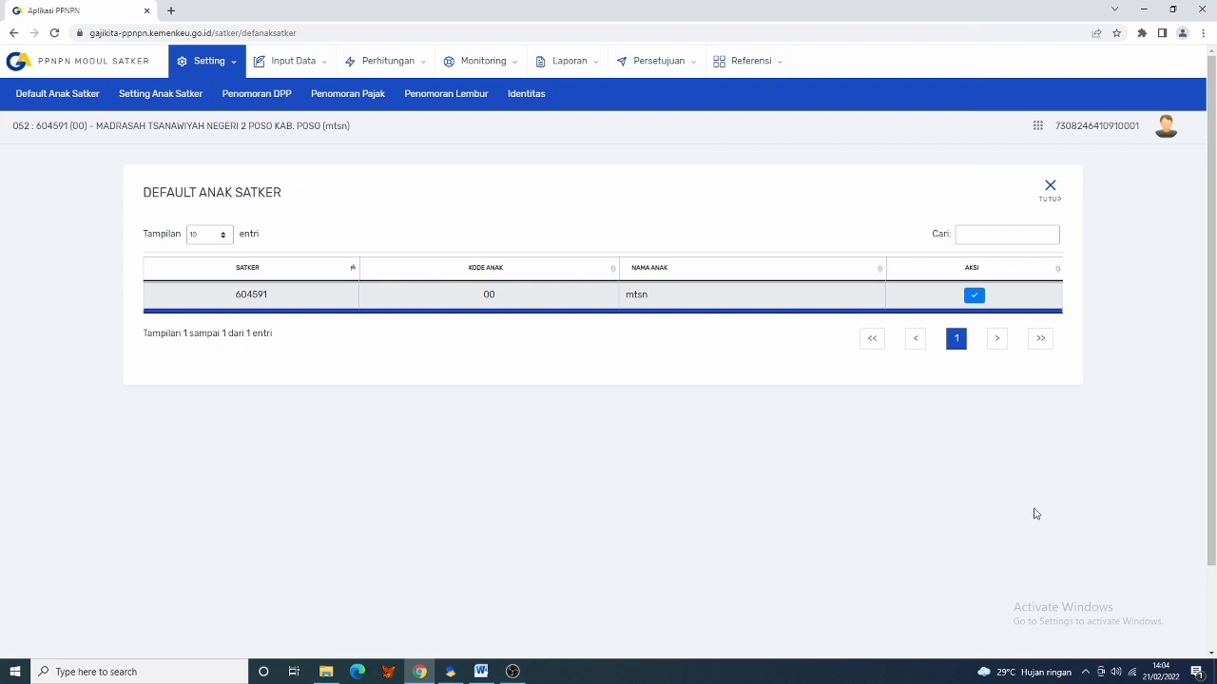
click(671, 62)
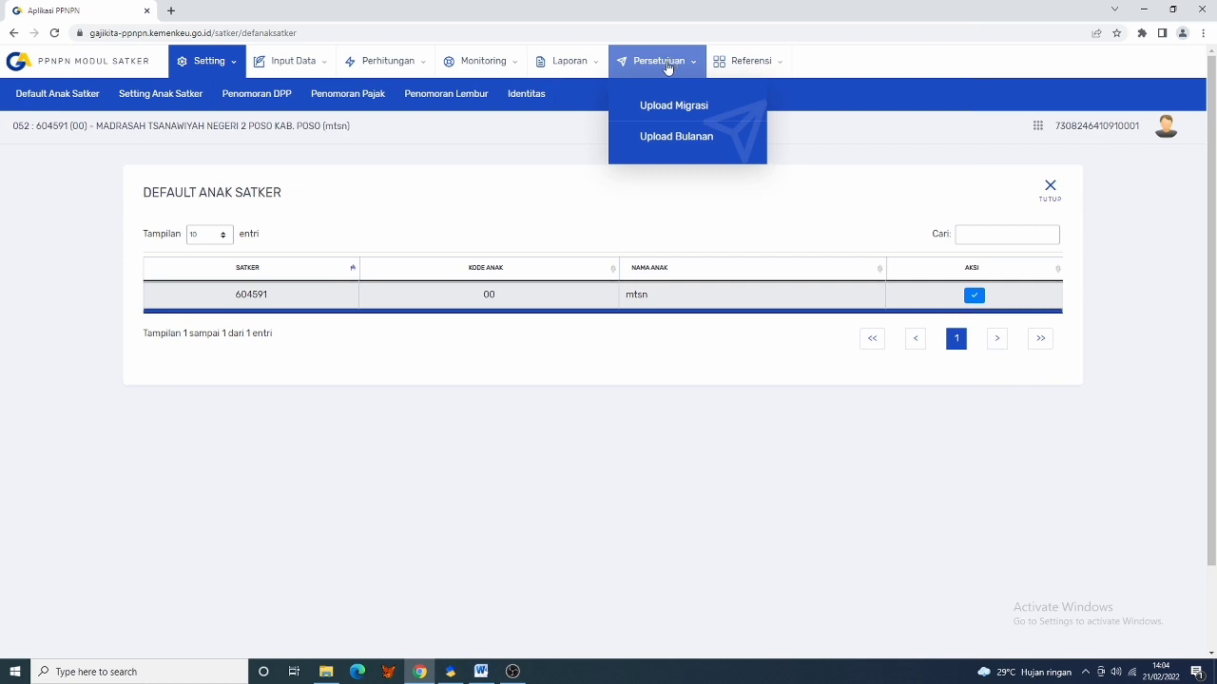
click(679, 137)
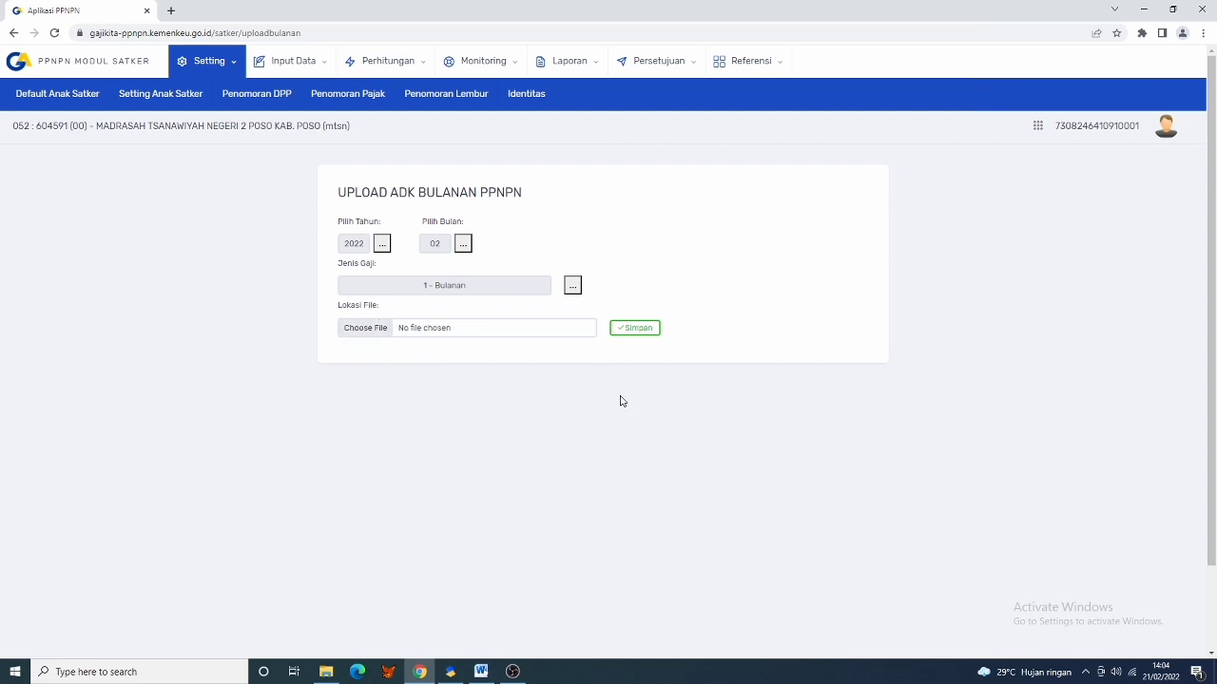
Upload the file ppnpn_2022_02_604591_00_1_000009.npns from drive D: as the monthly ADK and save it.
click(362, 331)
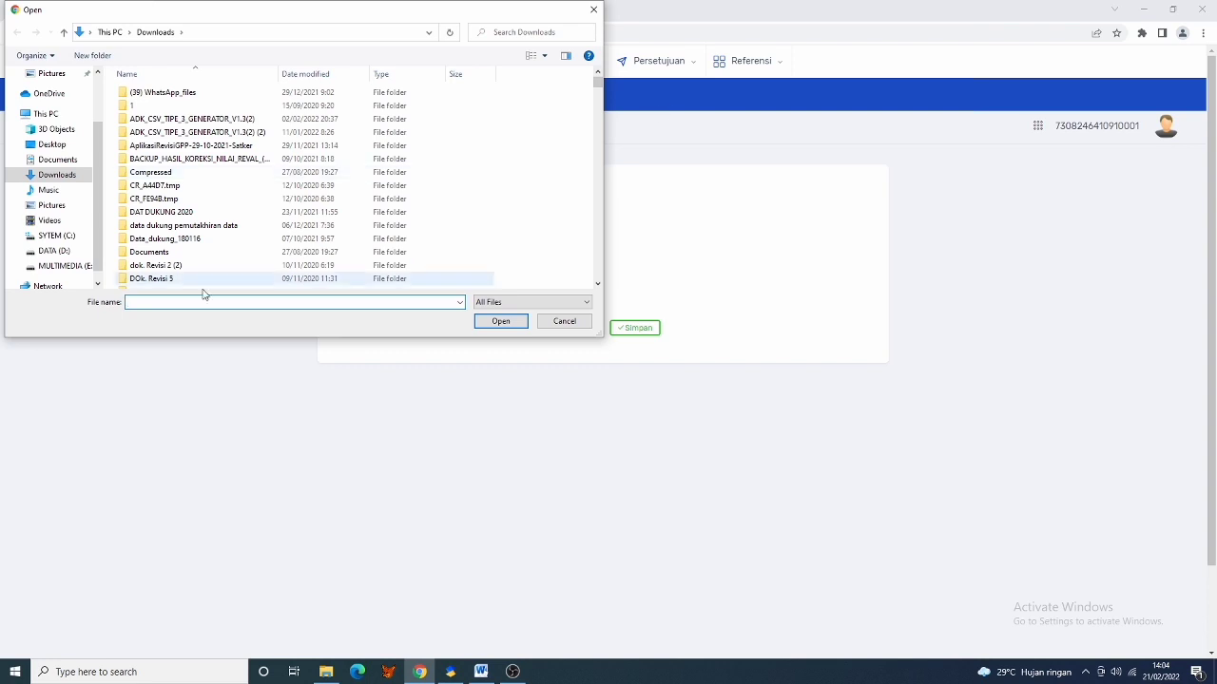
click(54, 251)
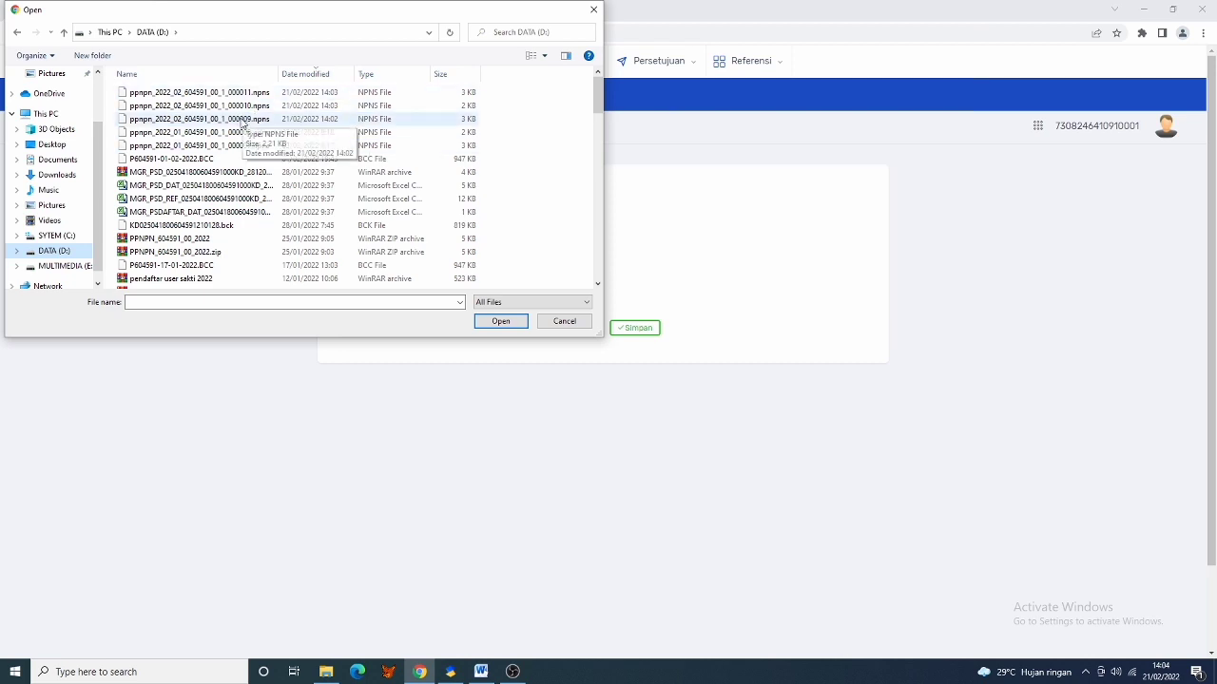
click(246, 120)
click(498, 324)
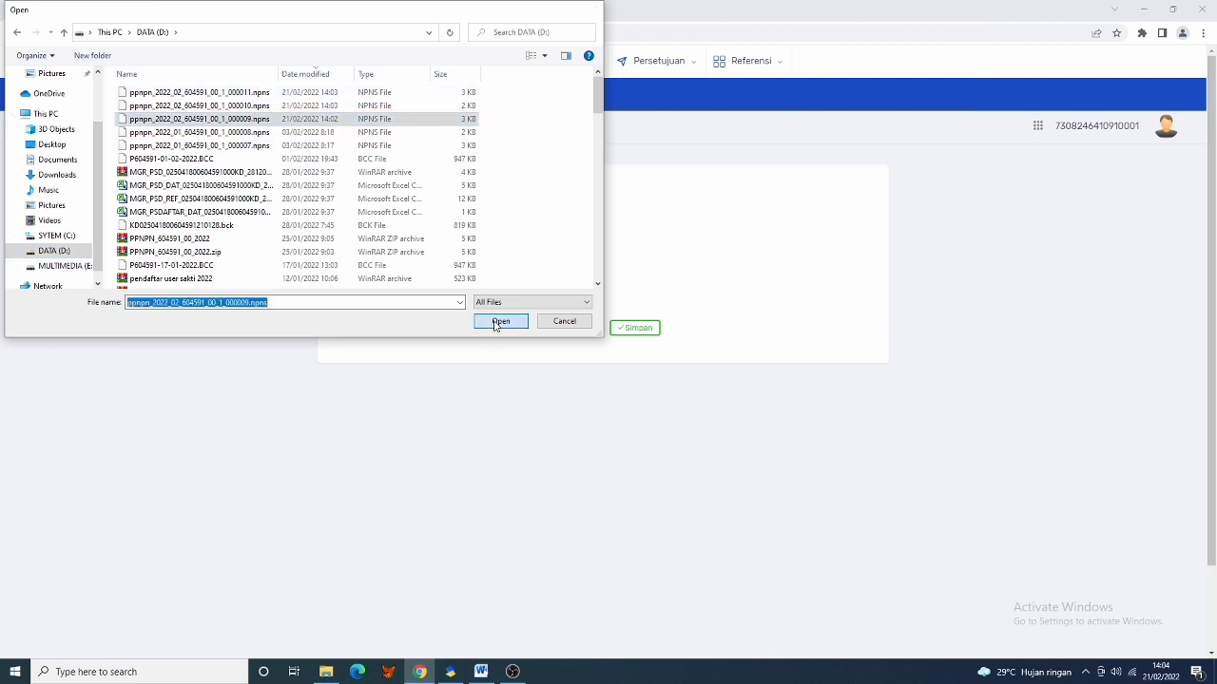
click(634, 333)
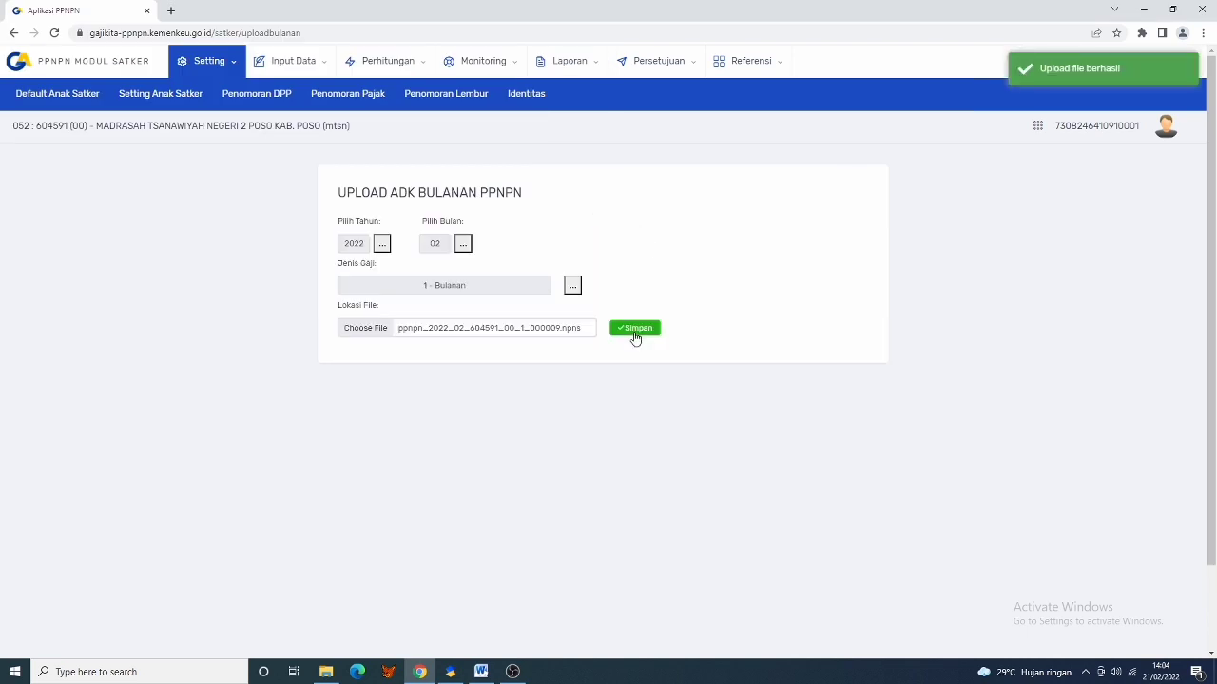
Upload and save the second monthly ADK file, ppnpn_2022_02_604591_00_1_000010.npns.
click(361, 330)
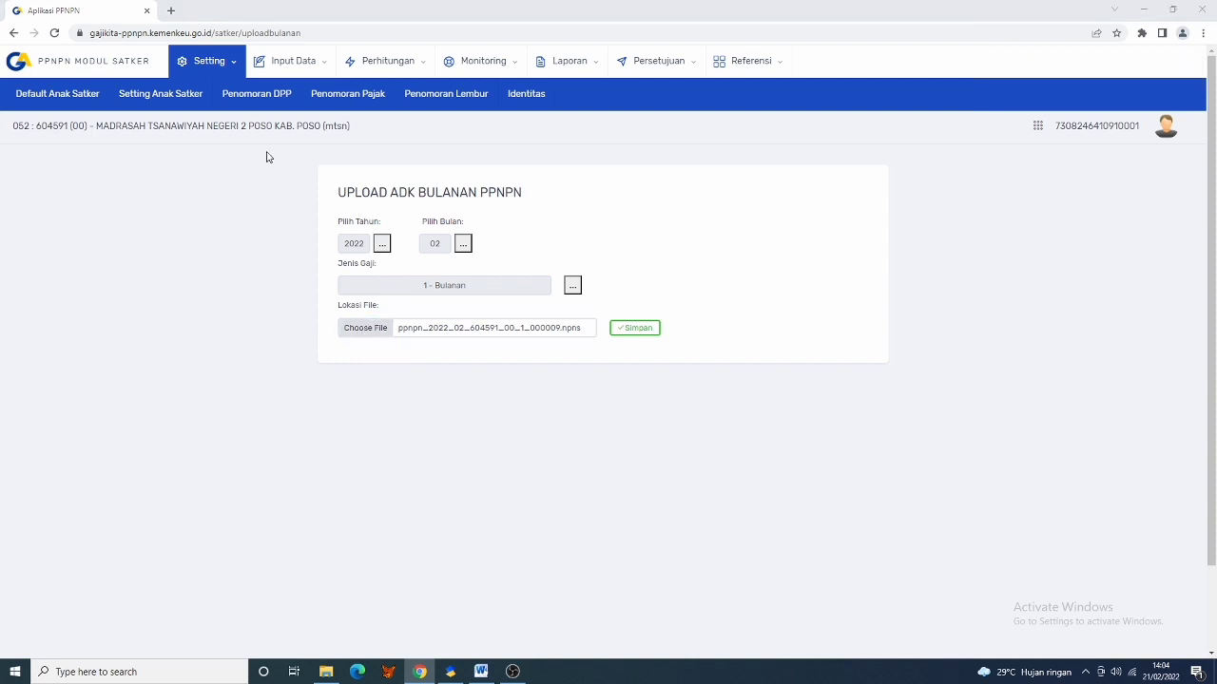
click(237, 106)
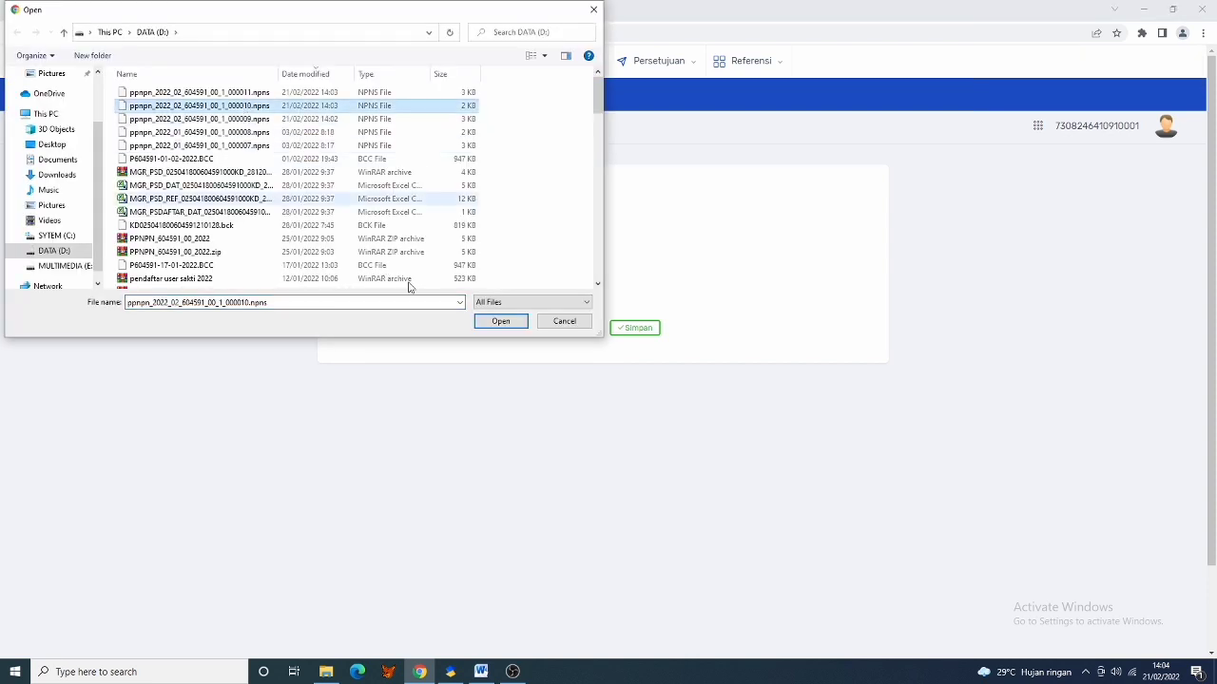
click(503, 325)
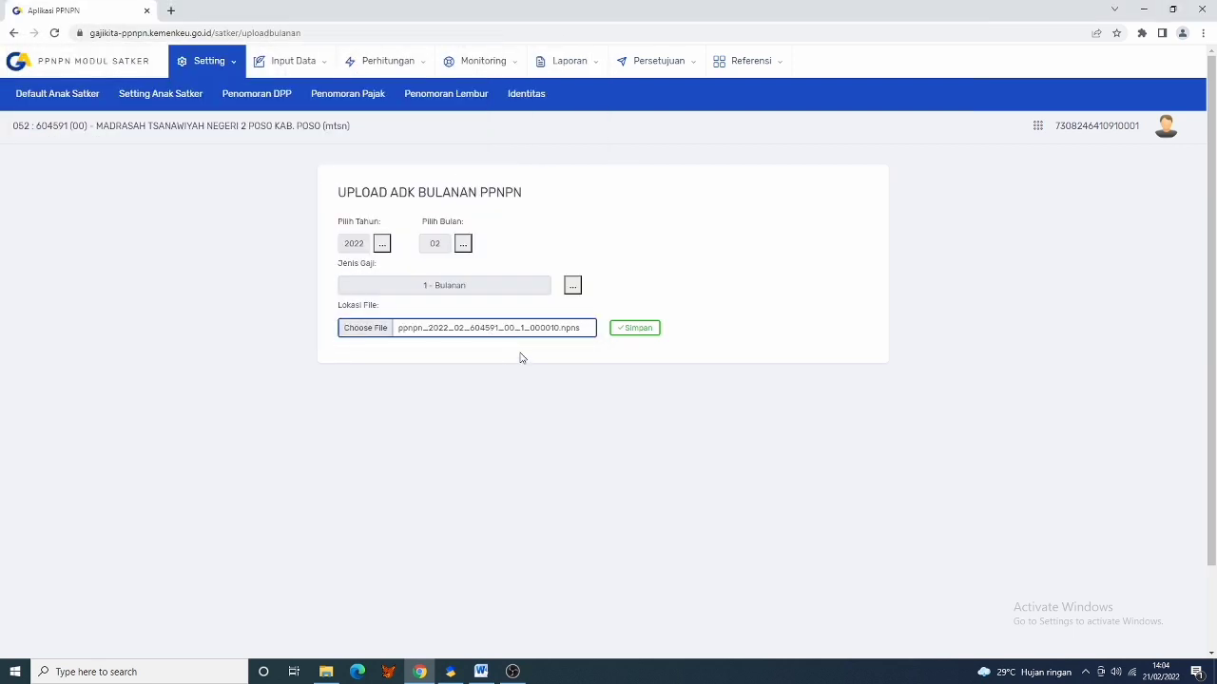
click(634, 329)
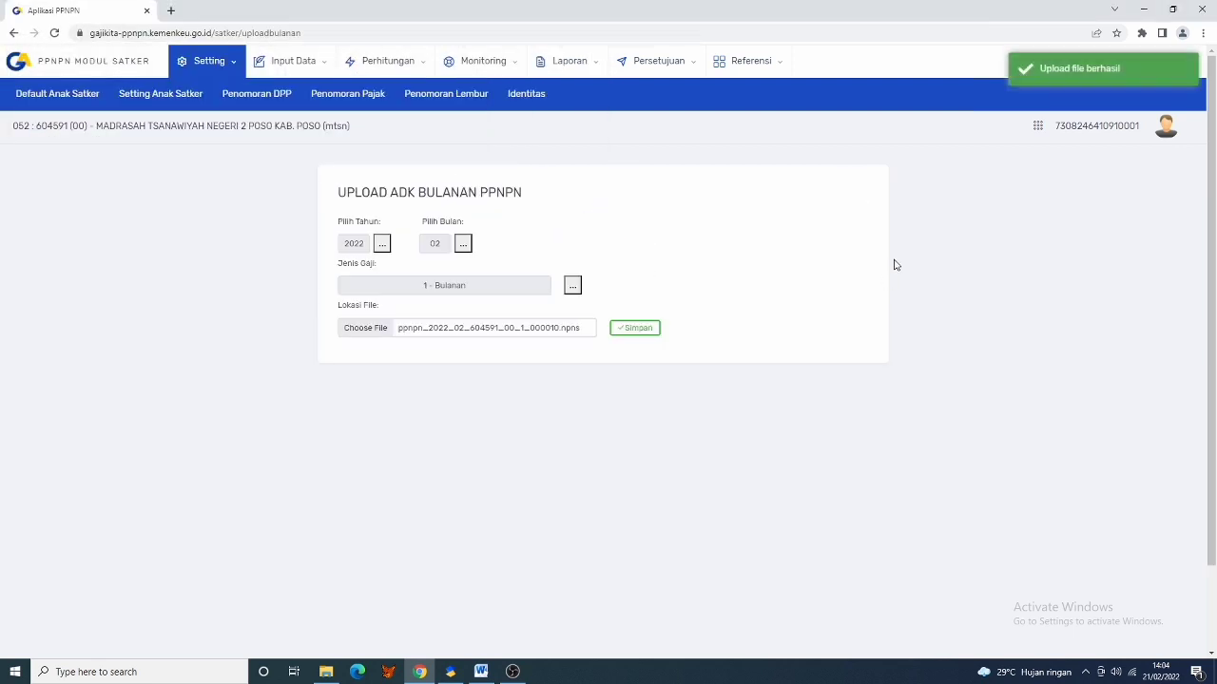
Upload and save the third monthly ADK file, ppnpn_2022_02_604591_00_1_000011.npns, from drive D:.
click(363, 332)
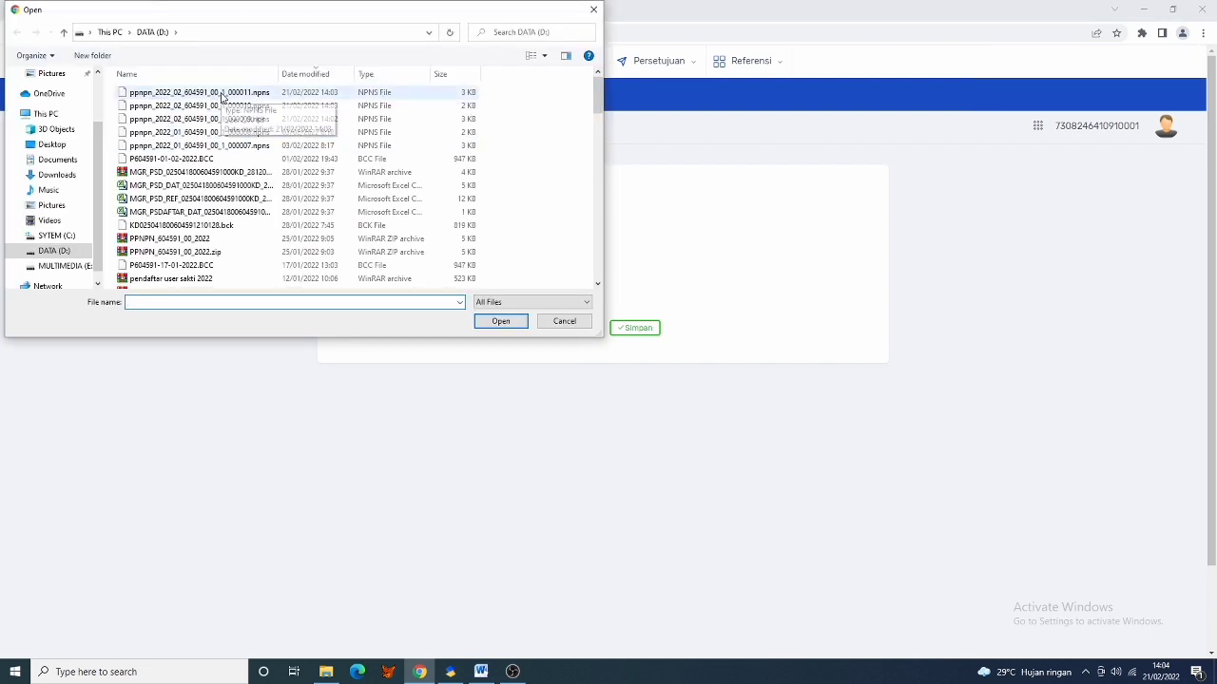
click(223, 98)
click(500, 322)
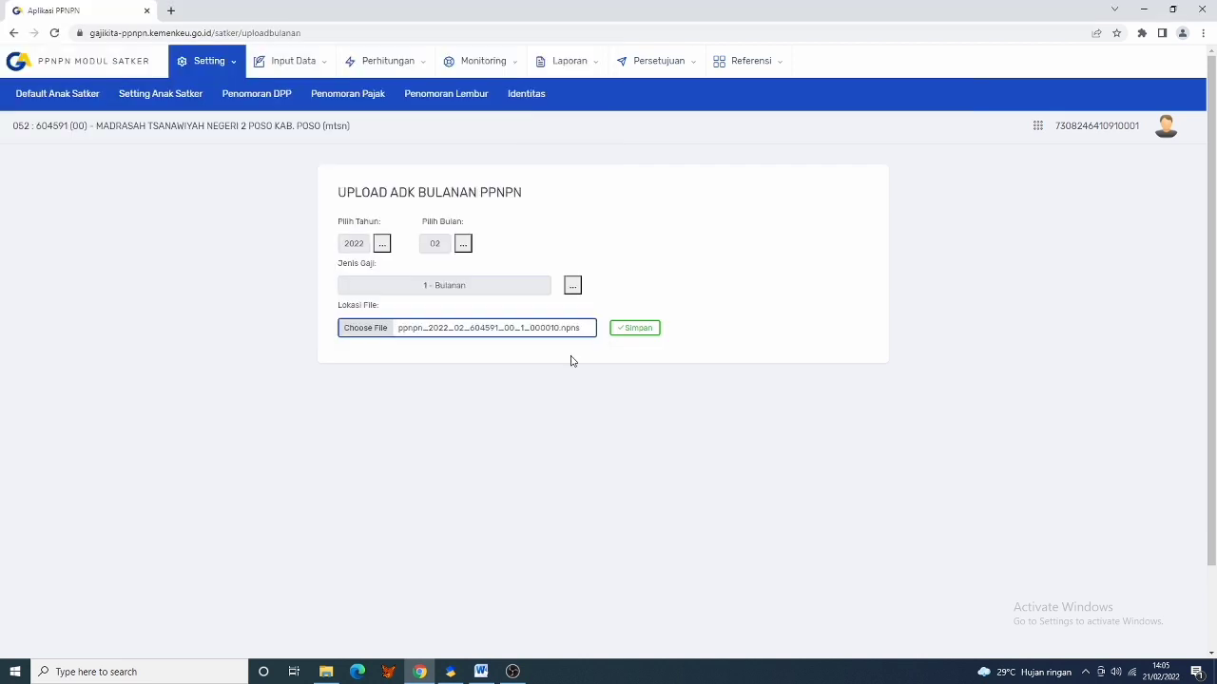
click(635, 330)
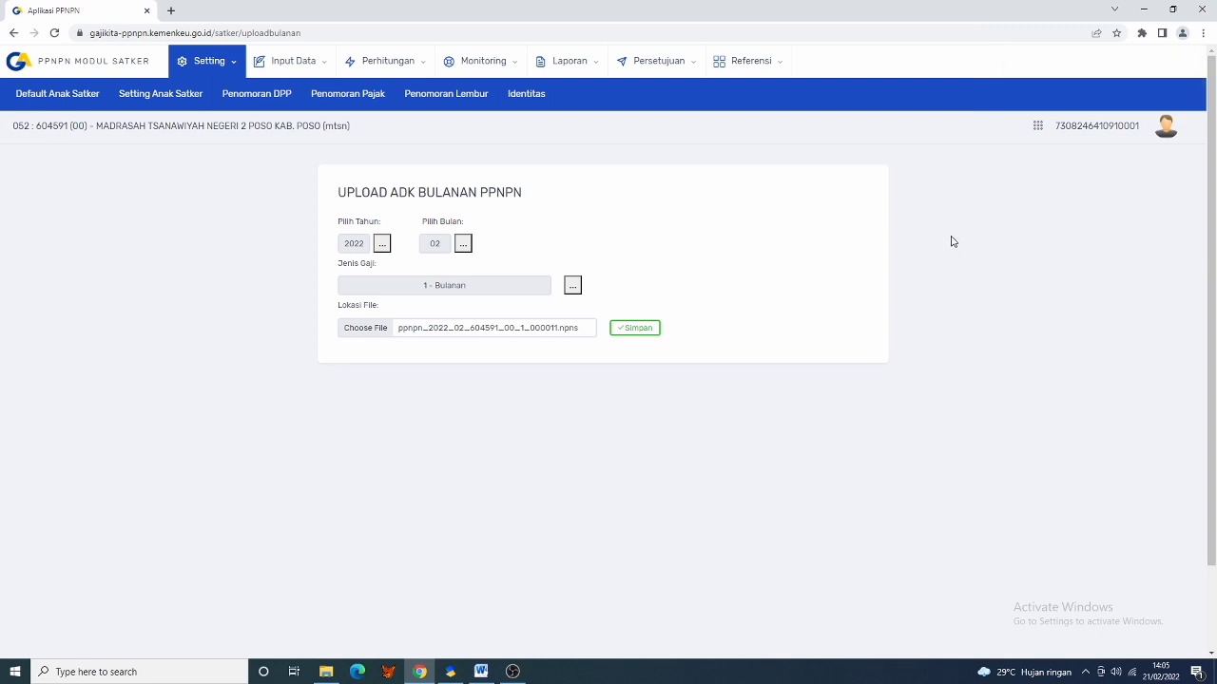
Open the monthly upload monitoring page (Monitoring Upload Bulanan) to check the processing status of the uploaded ADK files.
click(639, 65)
click(492, 63)
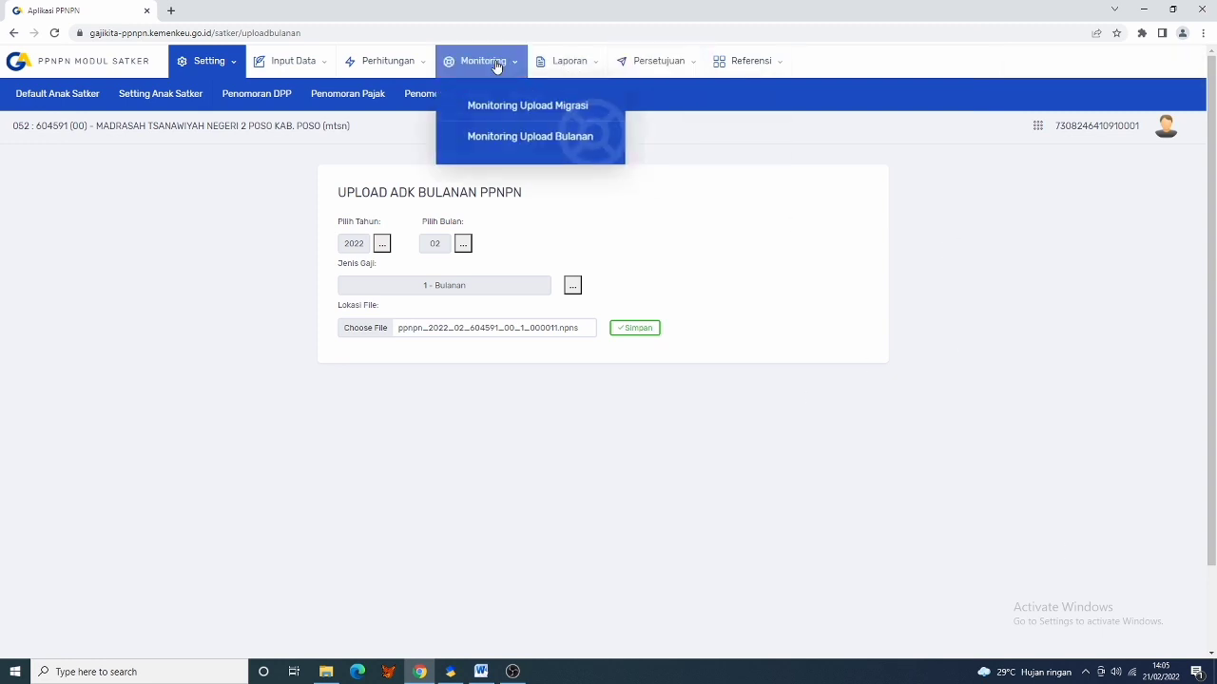
click(508, 141)
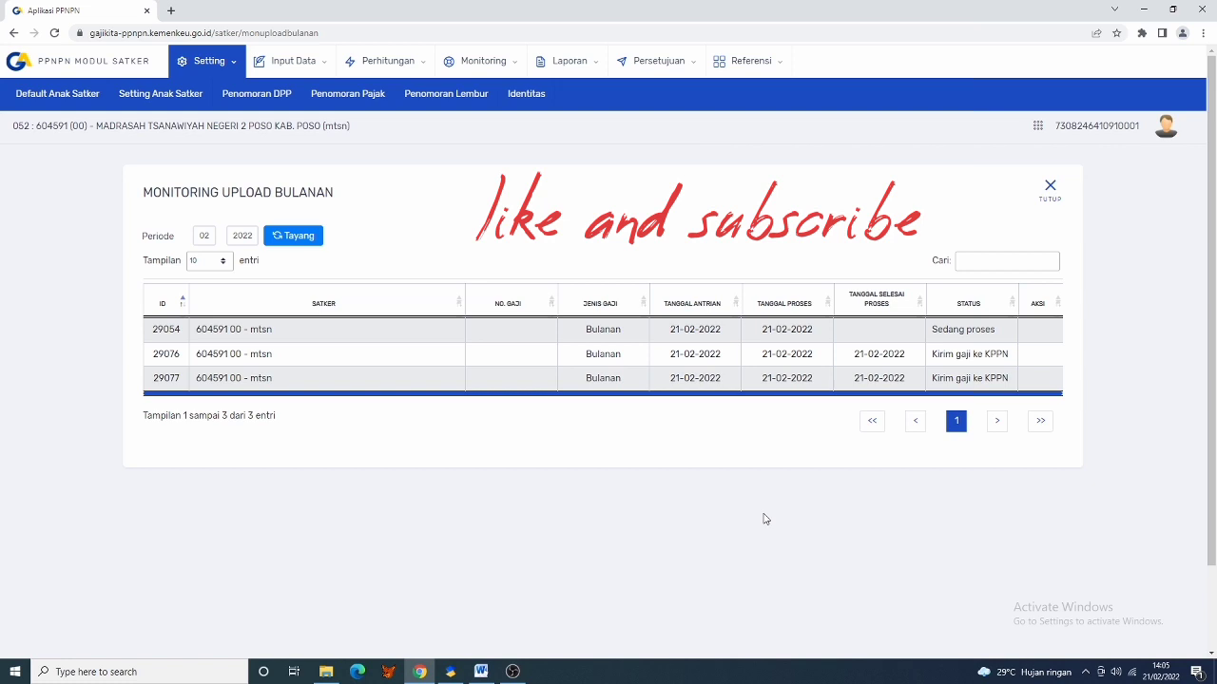
Display the monthly upload records for period 01 2022 to check their statuses.
click(206, 241)
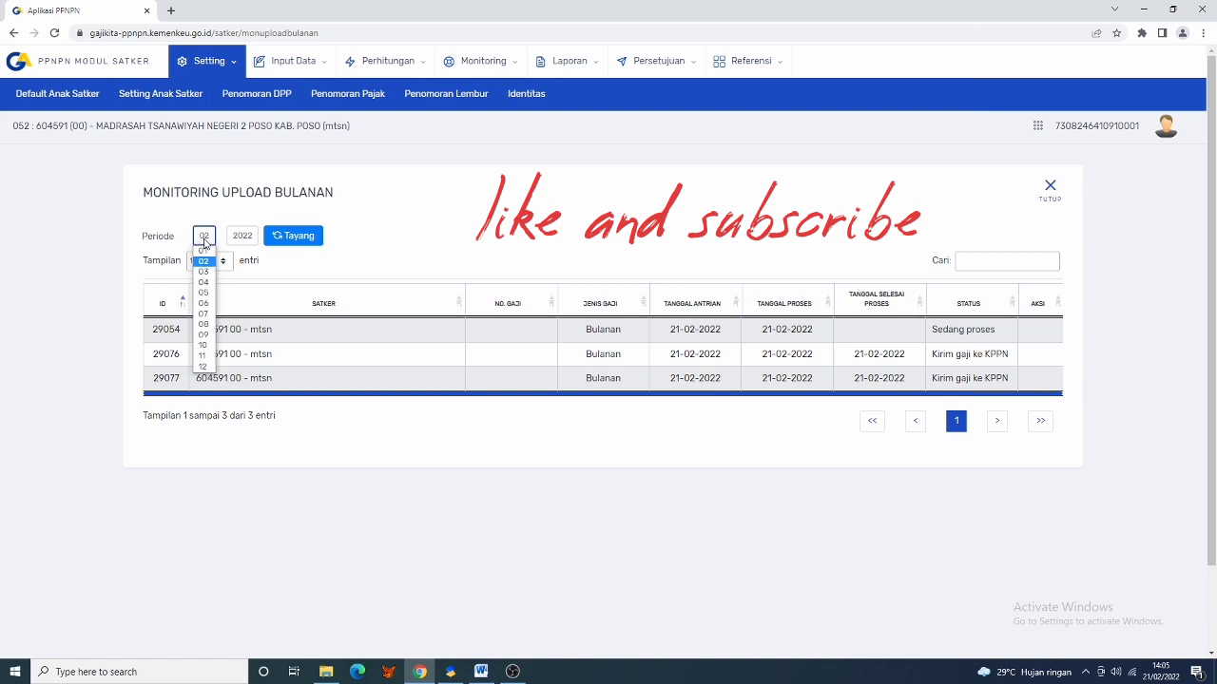
click(205, 252)
click(282, 244)
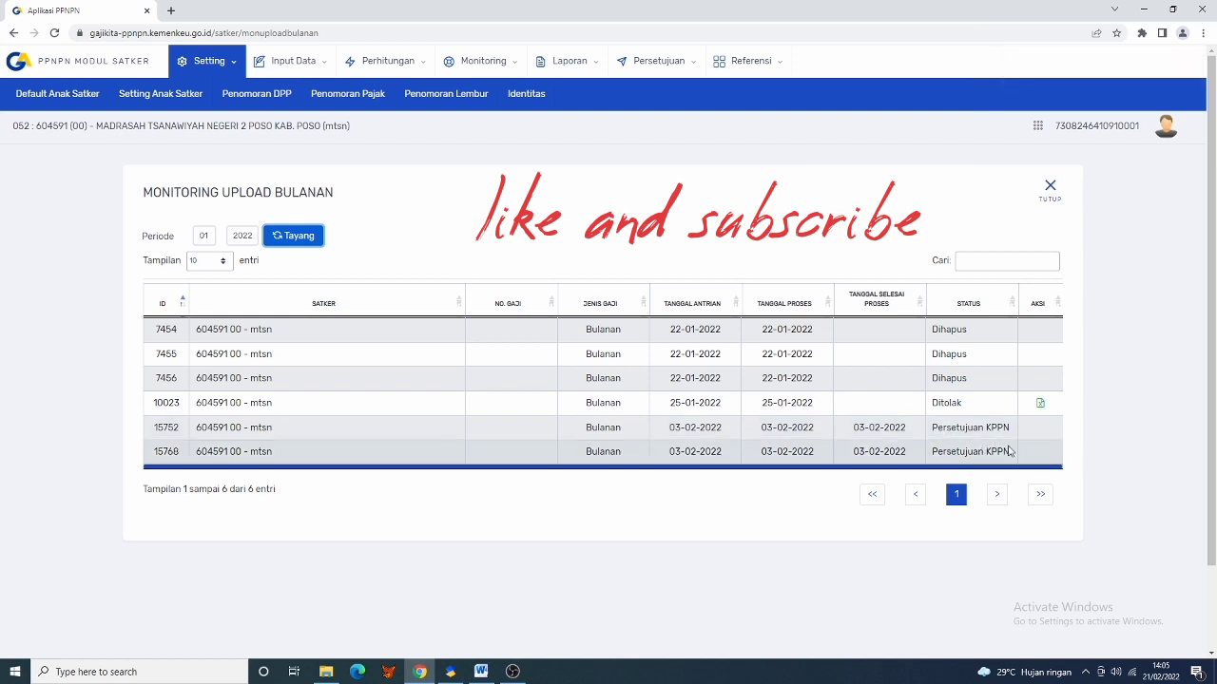
Set the monitoring period back to 02 2022 and reload the list to recheck the February upload statuses.
click(211, 237)
click(202, 263)
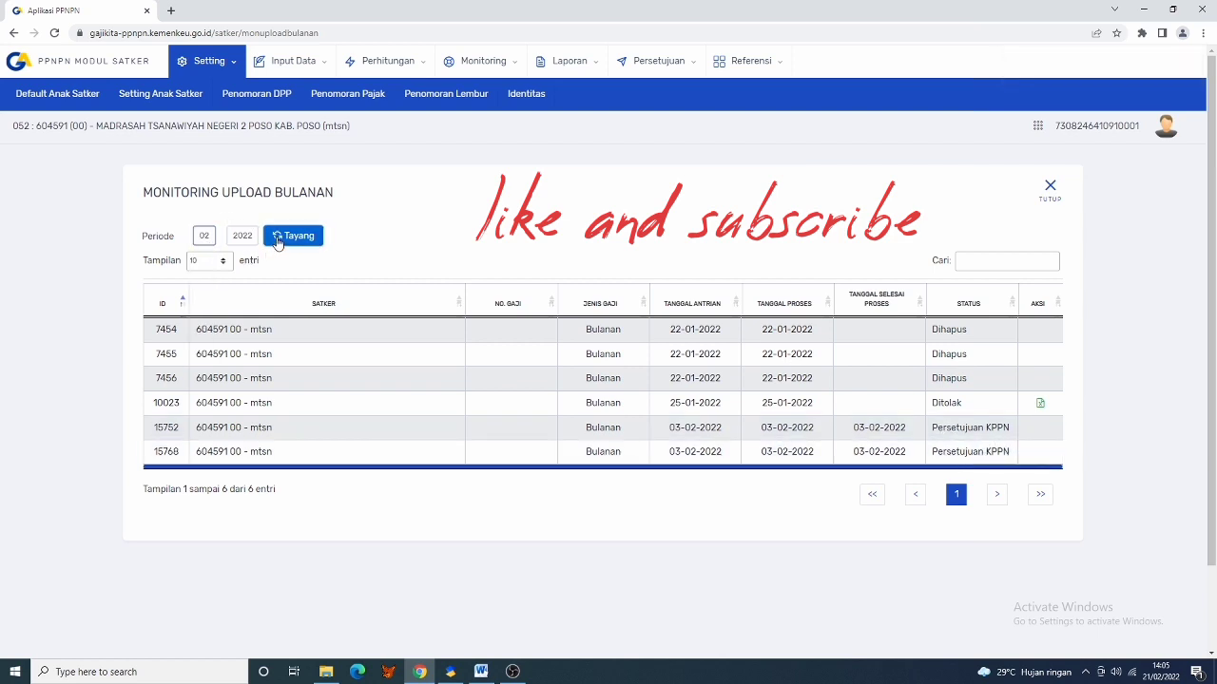
click(277, 239)
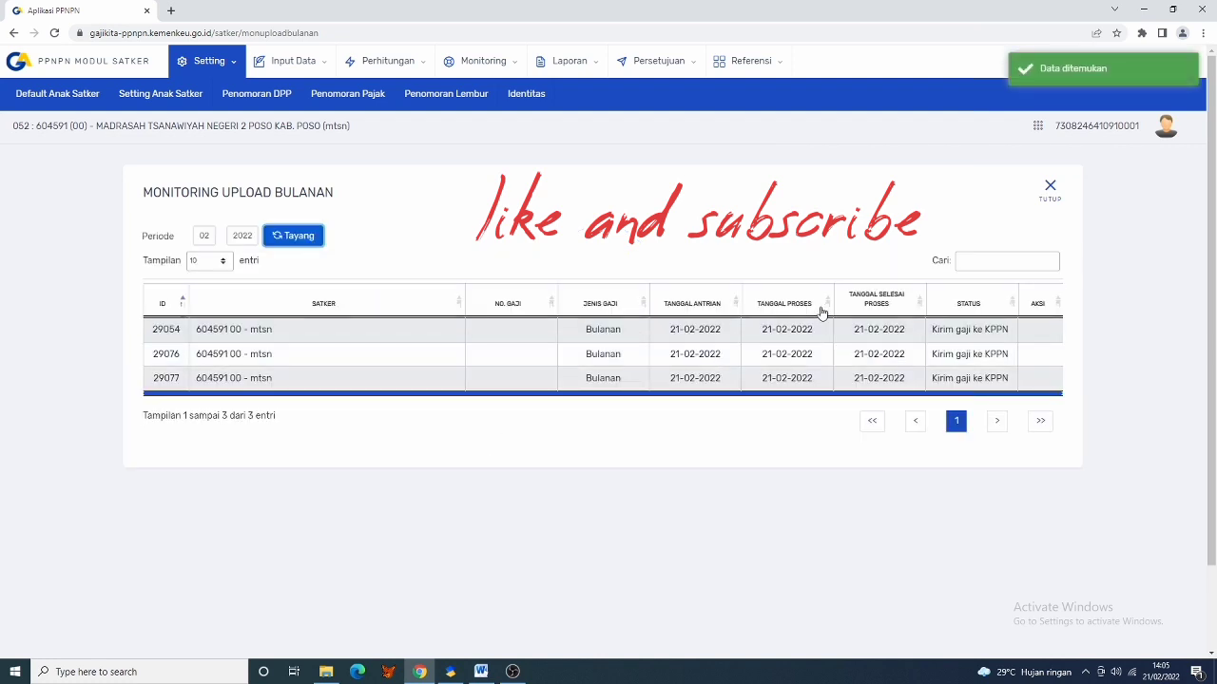